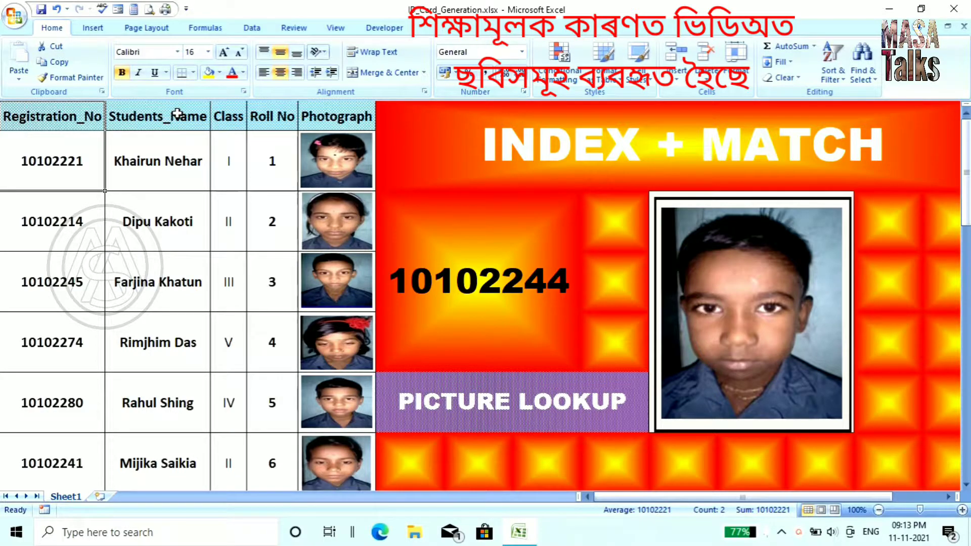
- Examine the student table's columns: Registration_No, Students_Name, Class, Roll No and Photograph
{"action": "left_click_drag", "start_coordinate": [81, 115], "coordinate": [85, 436]}
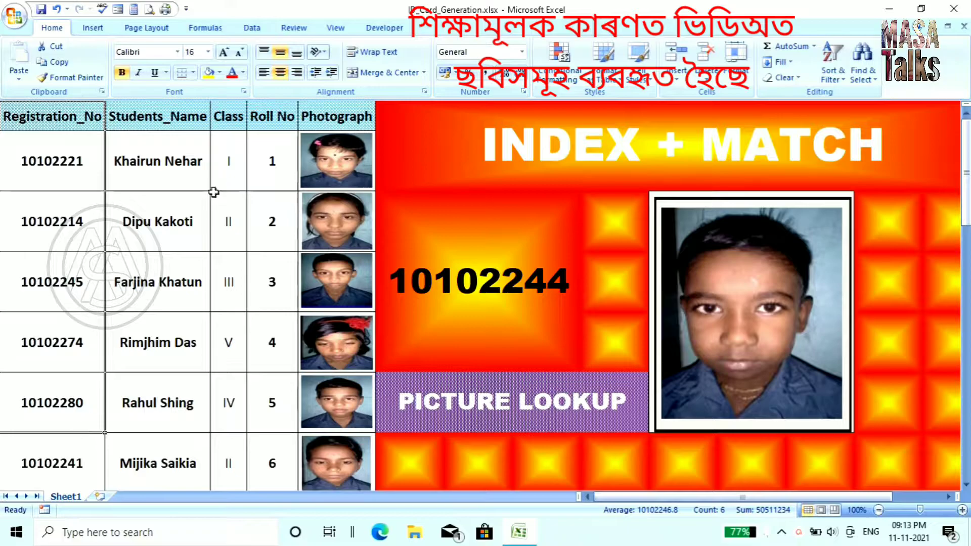
{"action": "left_click_drag", "start_coordinate": [181, 113], "coordinate": [178, 405]}
{"action": "left_click_drag", "start_coordinate": [235, 117], "coordinate": [284, 126]}
{"action": "scroll", "coordinate": [285, 125], "scroll_direction": "up", "scroll_amount": 1}
{"action": "left_click_drag", "start_coordinate": [353, 116], "coordinate": [322, 121]}
{"action": "left_click_drag", "start_coordinate": [50, 114], "coordinate": [154, 113]}
{"action": "left_click", "coordinate": [10, 224]}
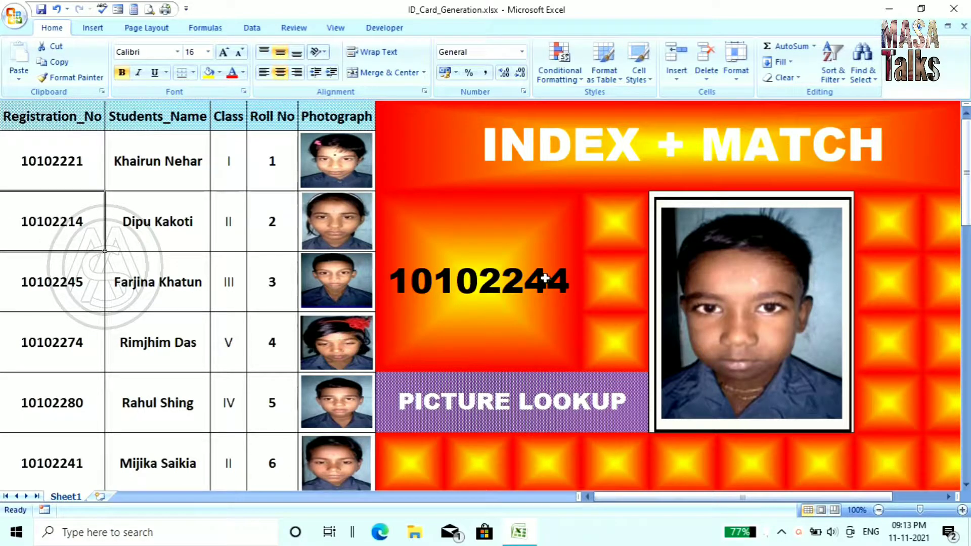
- Set the picture lookup to the registration numbers of roll numbers 3 and 5, and compare the second with its table row
{"action": "left_click", "coordinate": [514, 285]}
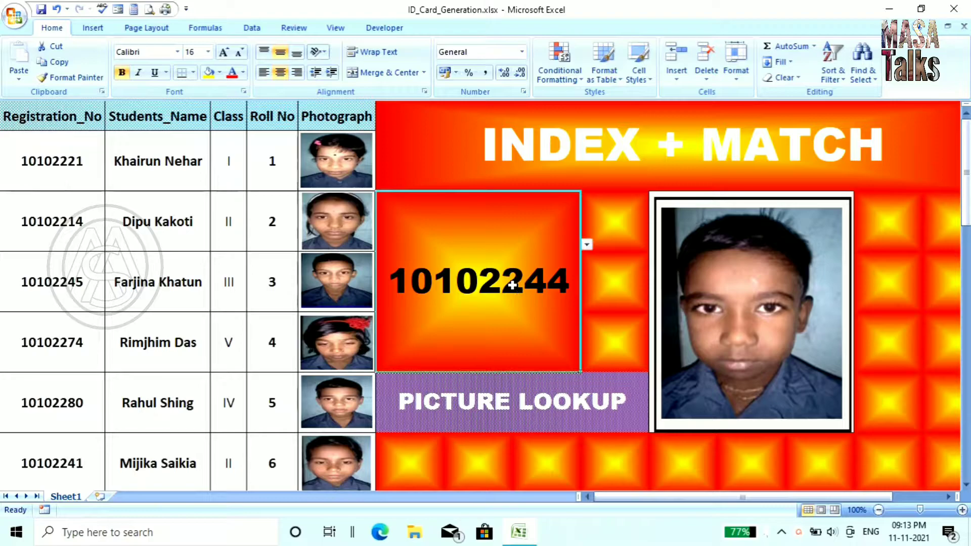
{"action": "left_click", "coordinate": [587, 244]}
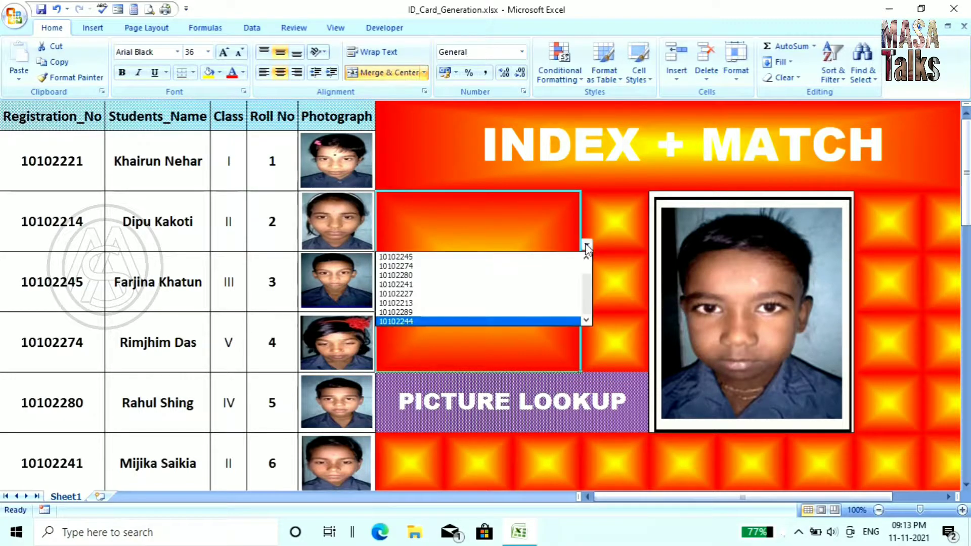
{"action": "left_click", "coordinate": [427, 257]}
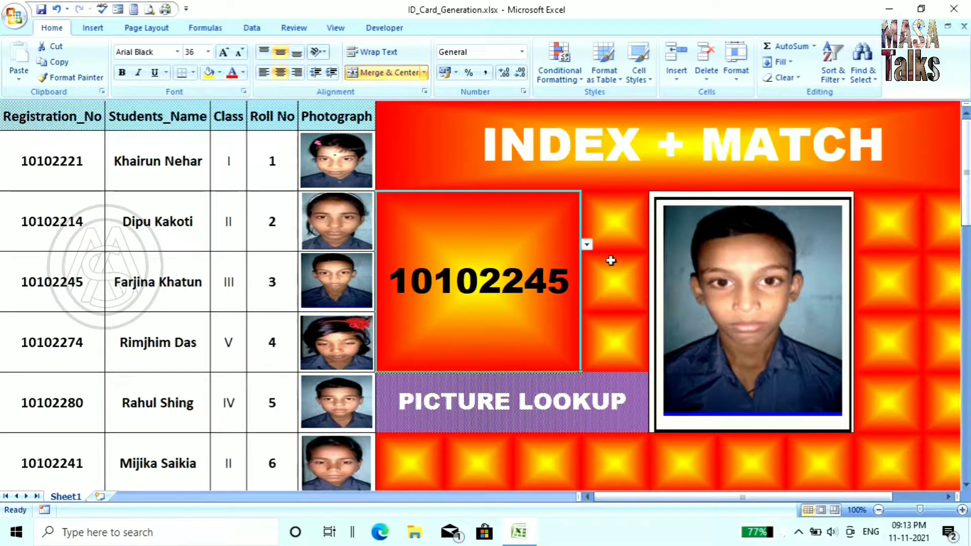
{"action": "left_click", "coordinate": [587, 246]}
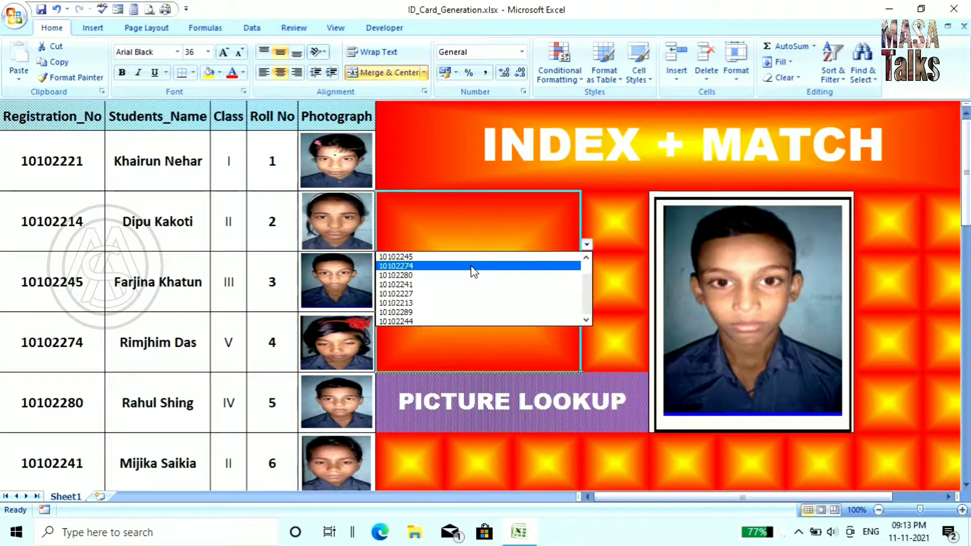
{"action": "left_click", "coordinate": [444, 276]}
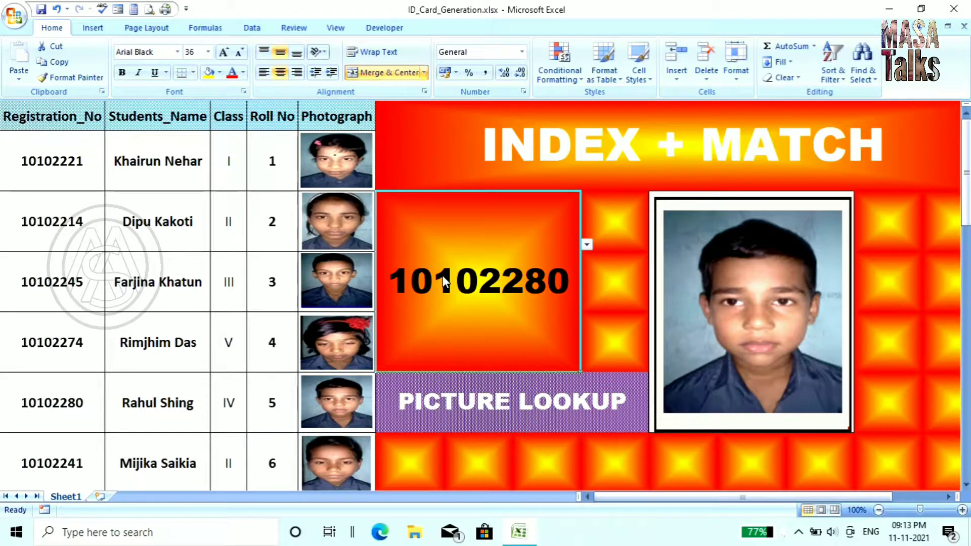
{"action": "left_click", "coordinate": [39, 414]}
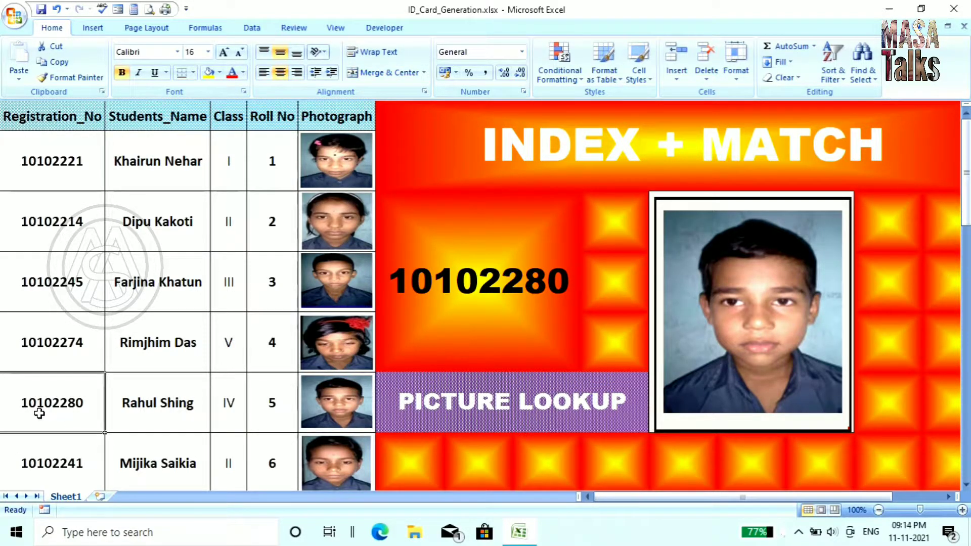
{"action": "left_click", "coordinate": [523, 273]}
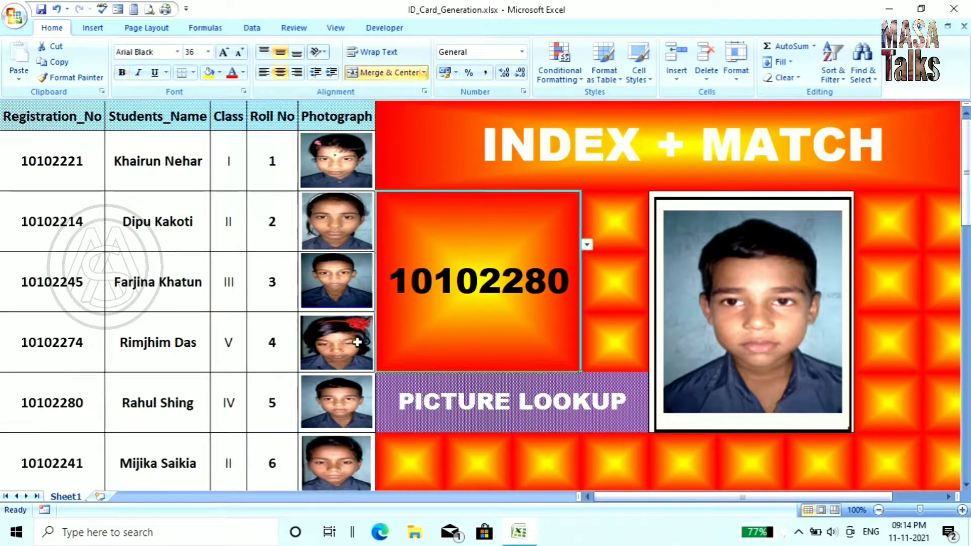
{"action": "left_click", "coordinate": [63, 397]}
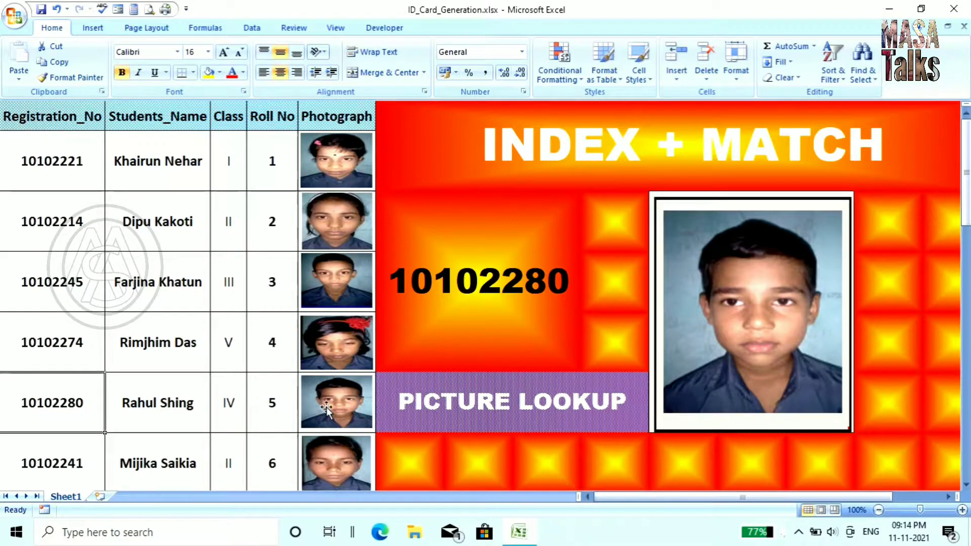
- Switch the picture lookup to the third-last registration number in its list, followed by the last one, and reopen the list
{"action": "left_click", "coordinate": [491, 288]}
{"action": "left_click", "coordinate": [587, 244]}
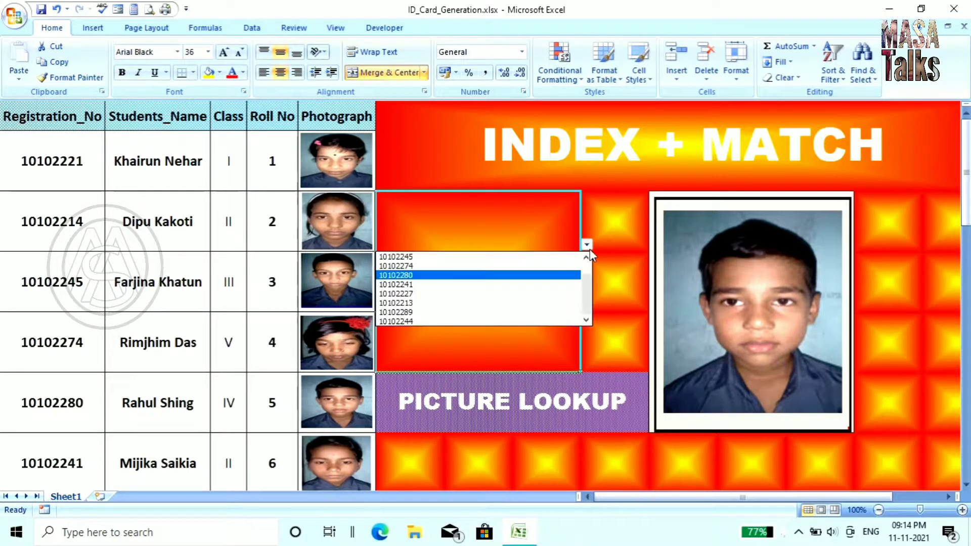
{"action": "left_click", "coordinate": [495, 309]}
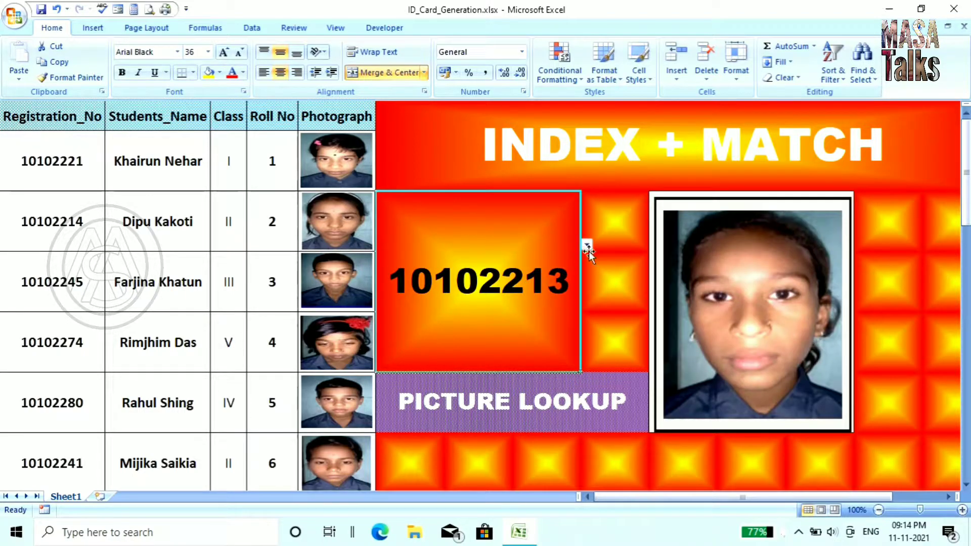
{"action": "left_click", "coordinate": [587, 245]}
{"action": "left_click", "coordinate": [496, 321]}
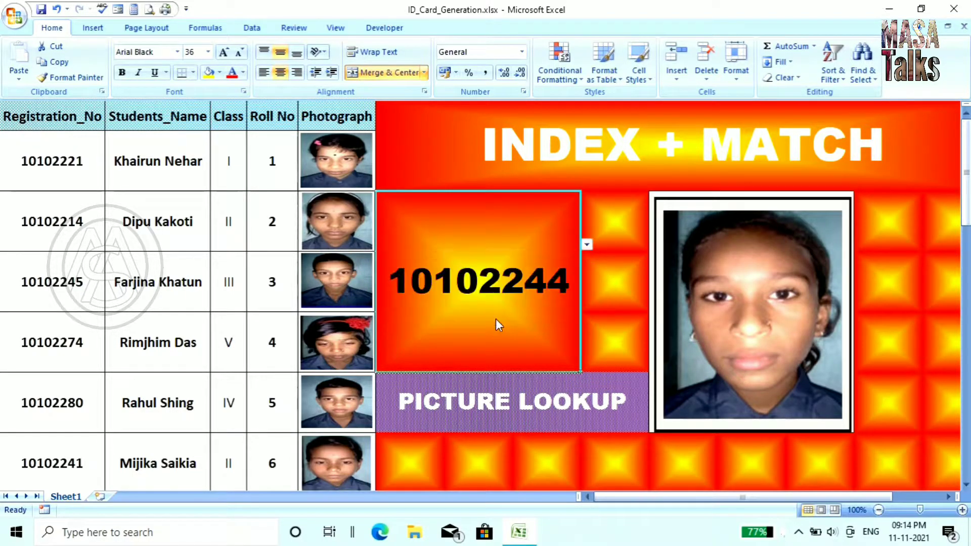
{"action": "left_click", "coordinate": [586, 246]}
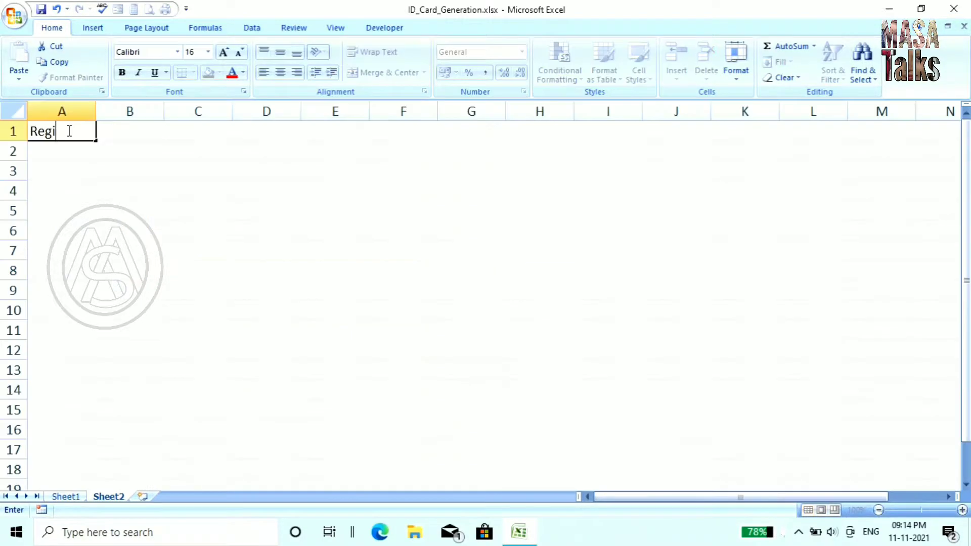
- Enter the headers "Registration No" in A1 and "Pictures" in B1 of Sheet2
{"action": "left_click", "coordinate": [69, 130]}
{"action": "type", "text": "Registration No"}
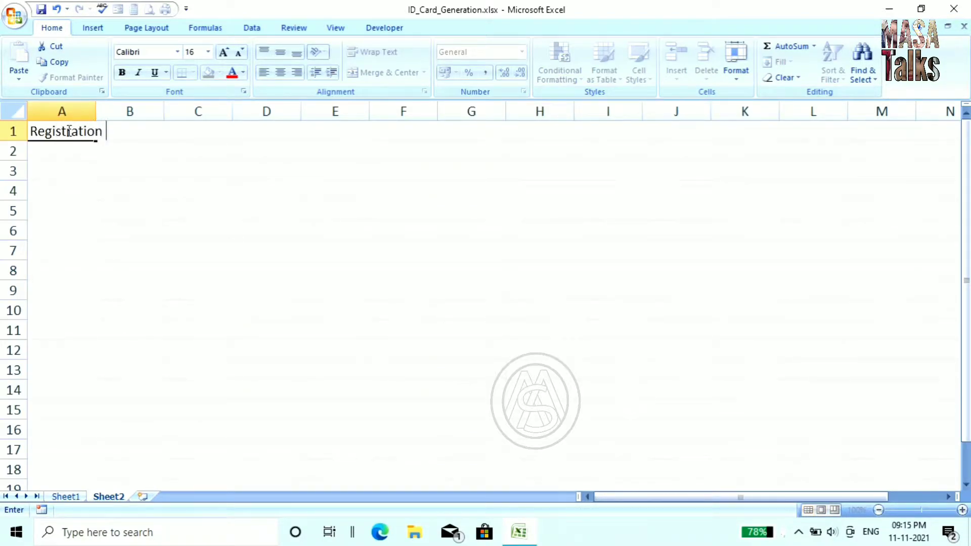
{"action": "left_click", "coordinate": [374, 253]}
{"action": "left_click", "coordinate": [143, 129]}
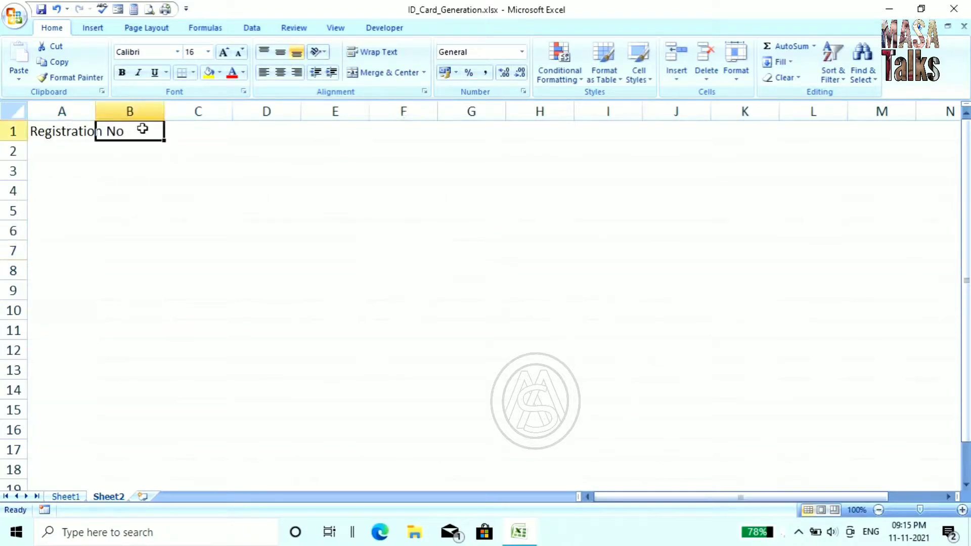
{"action": "type", "text": "Pictur"}
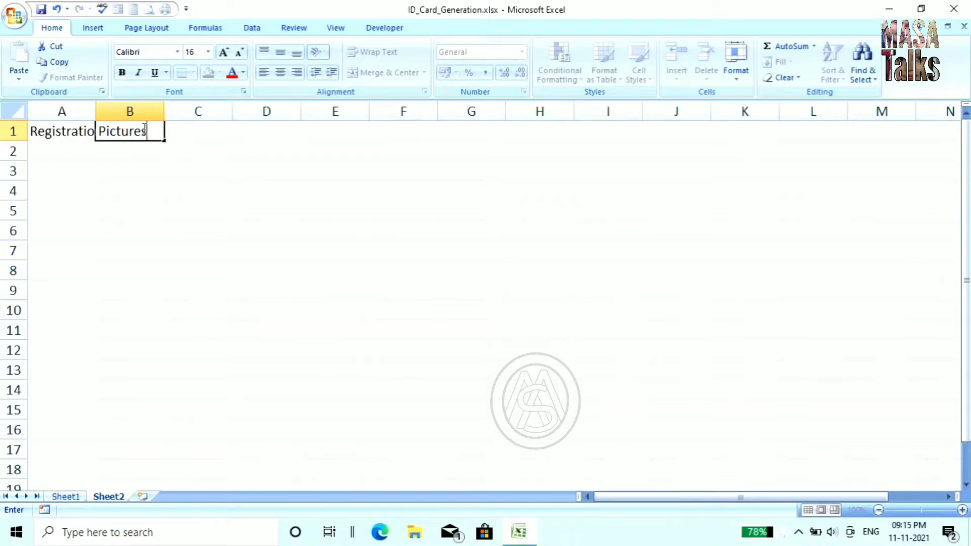
{"action": "type", "text": "es"}
{"action": "left_click", "coordinate": [292, 262]}
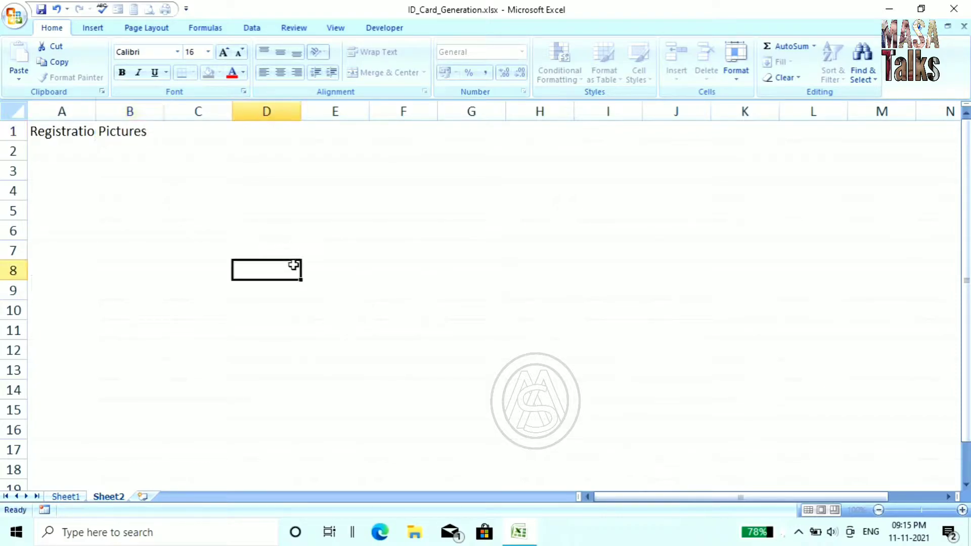
- Enter the formula =Randbetween(1001,1090) in cell A2 to generate a random registration number
{"action": "left_click", "coordinate": [68, 147]}
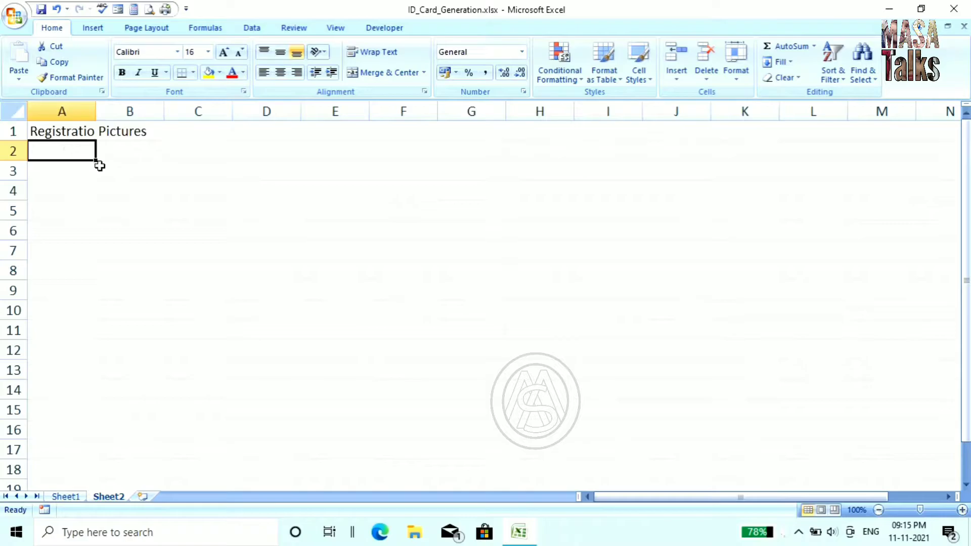
{"action": "type", "text": "="}
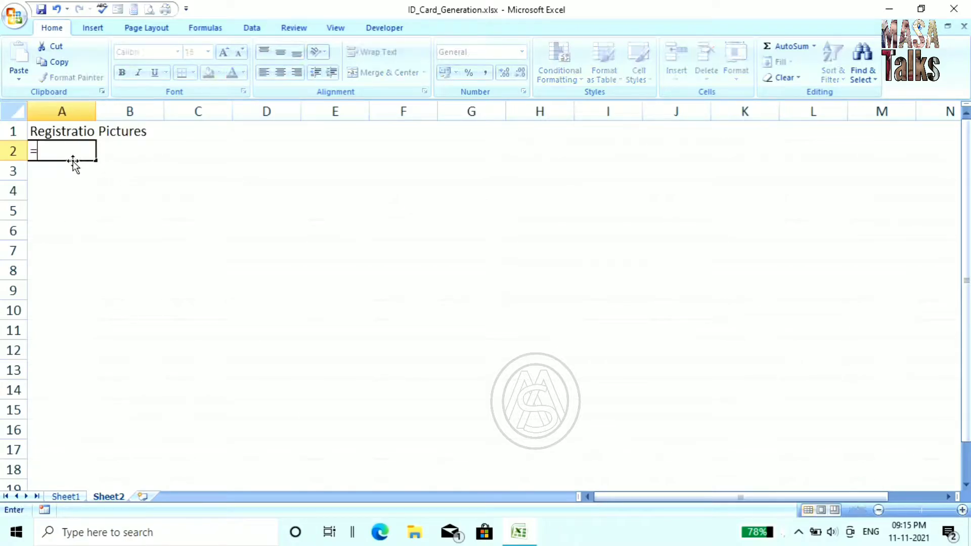
{"action": "type", "text": "Rand"}
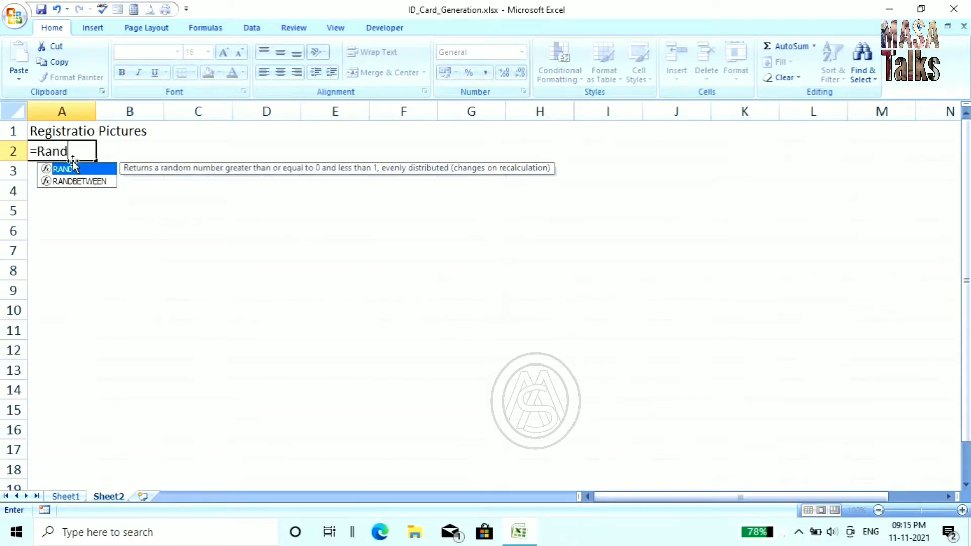
{"action": "type", "text": "between"}
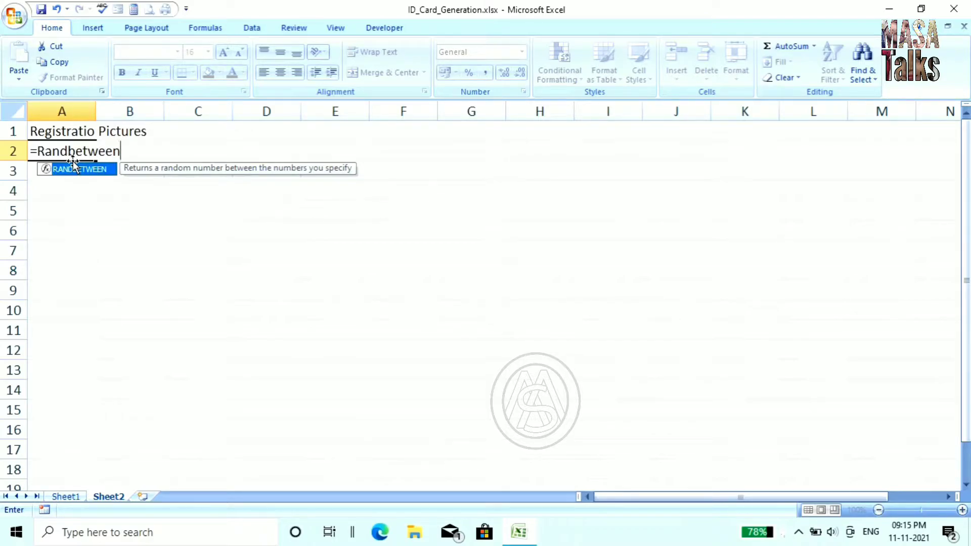
{"action": "type", "text": ")"}
{"action": "key", "text": "BackSpace"}
{"action": "type", "text": "(100"}
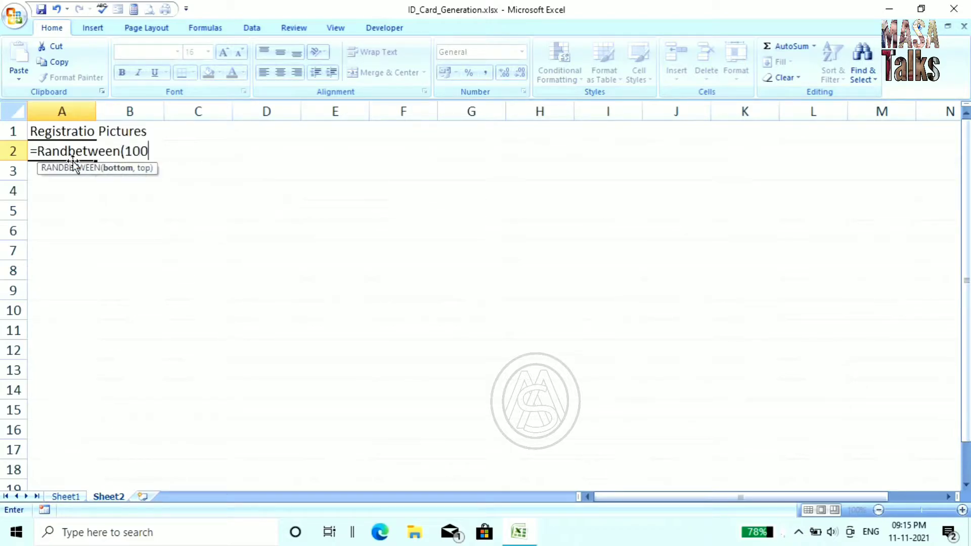
{"action": "type", "text": "1,1090"}
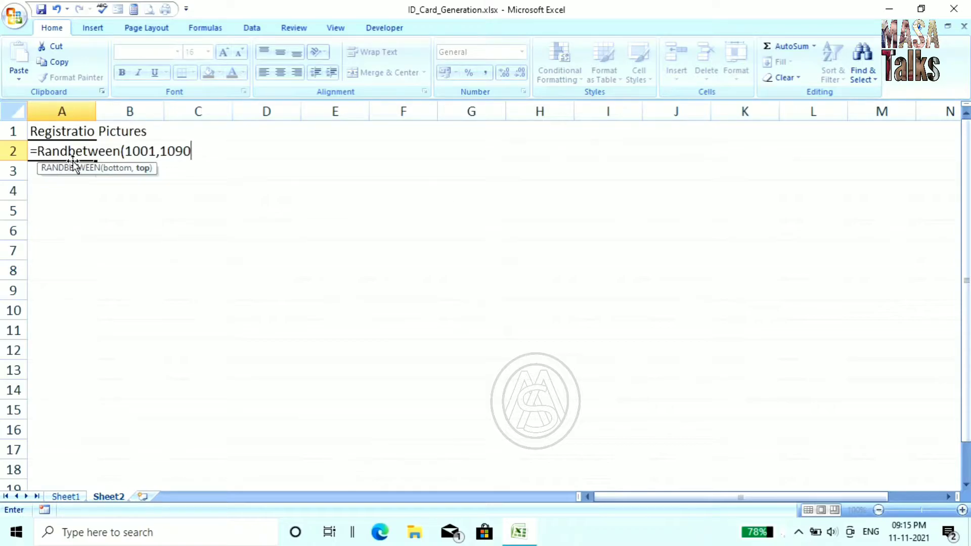
{"action": "type", "text": ")"}
{"action": "key", "text": "Return"}
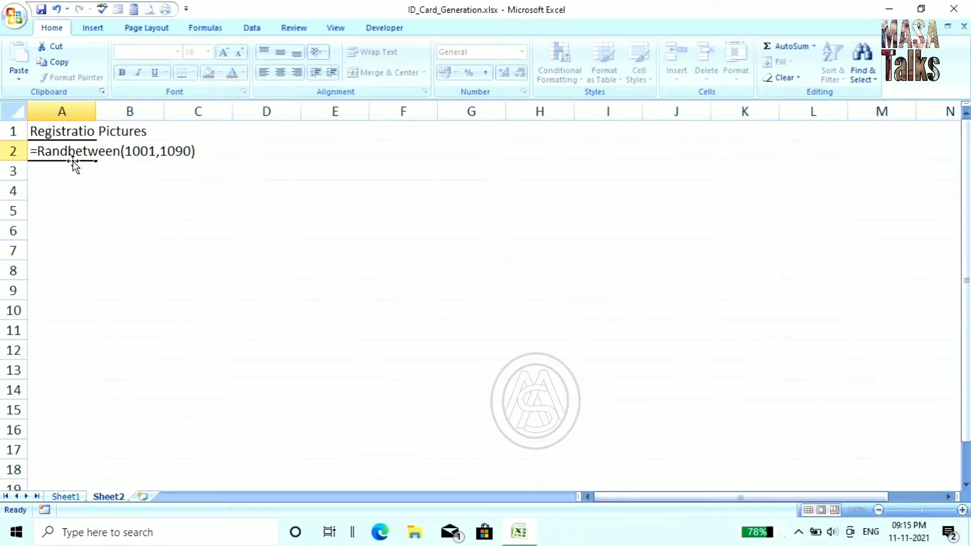
- Fill the random number formula from A2 down to A12
{"action": "left_click", "coordinate": [74, 152]}
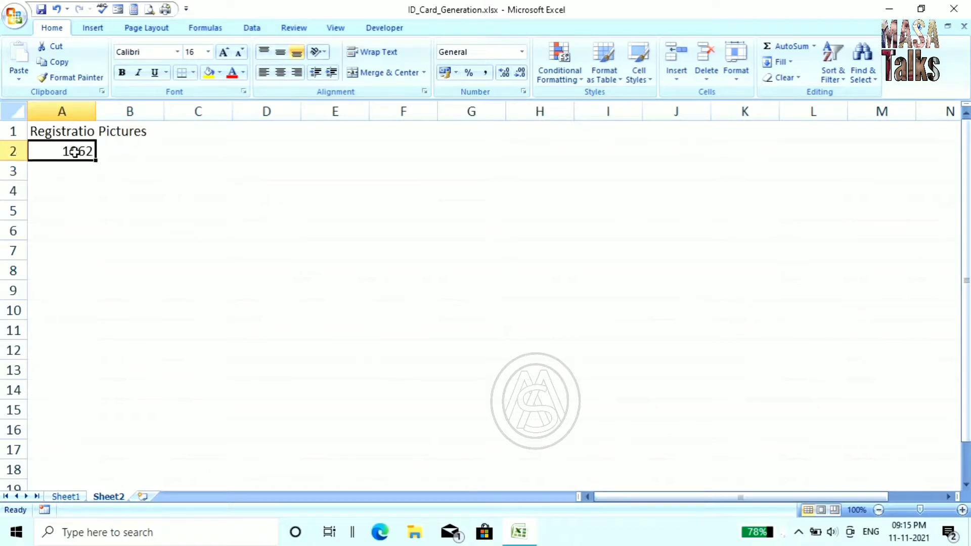
{"action": "left_click_drag", "start_coordinate": [95, 161], "coordinate": [86, 360]}
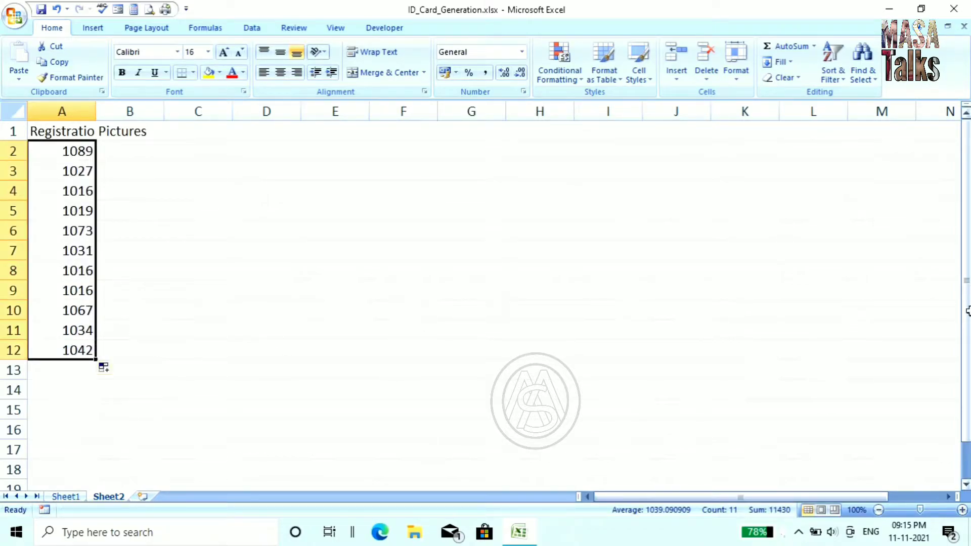
{"action": "left_click", "coordinate": [256, 293]}
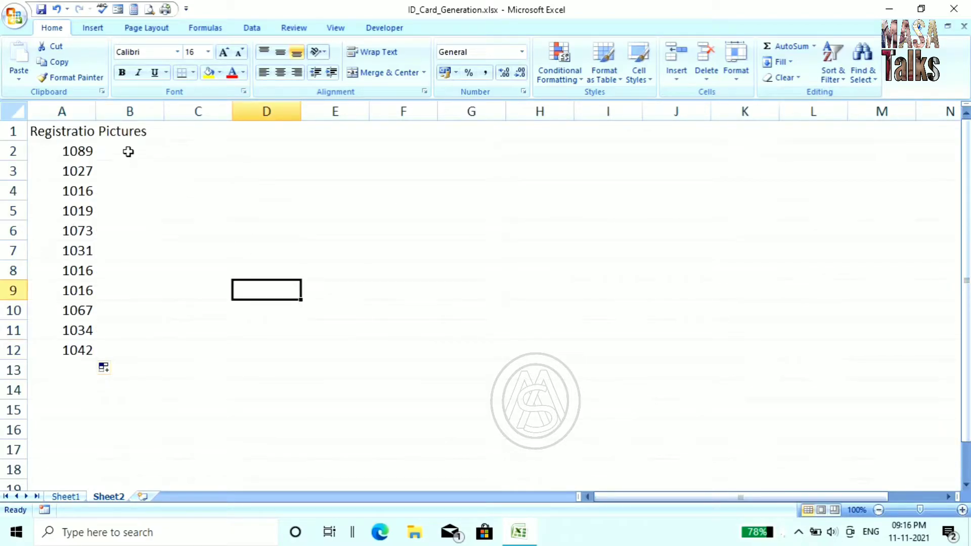
- Apply all borders to the table range A1:B12
{"action": "left_click_drag", "start_coordinate": [46, 132], "coordinate": [115, 344]}
{"action": "left_click", "coordinate": [195, 72]}
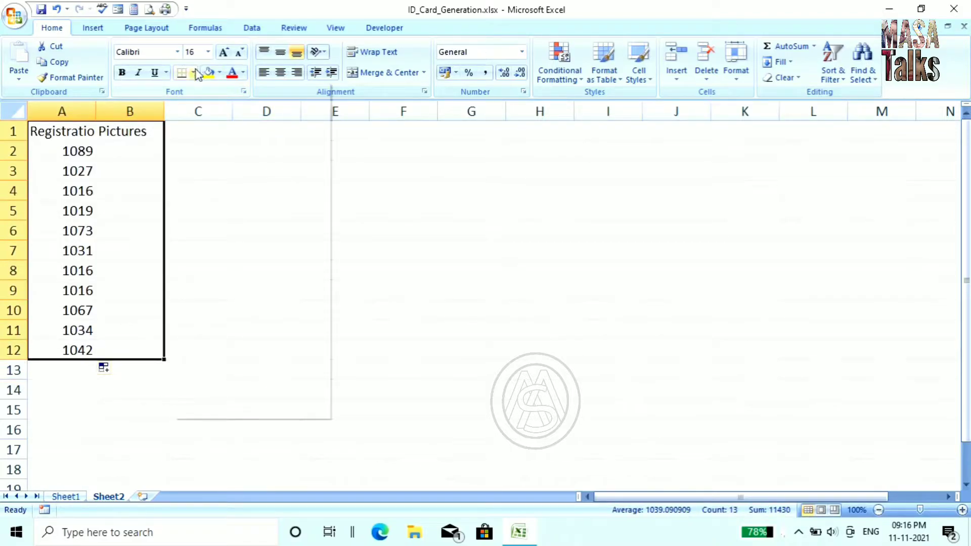
{"action": "left_click", "coordinate": [185, 188]}
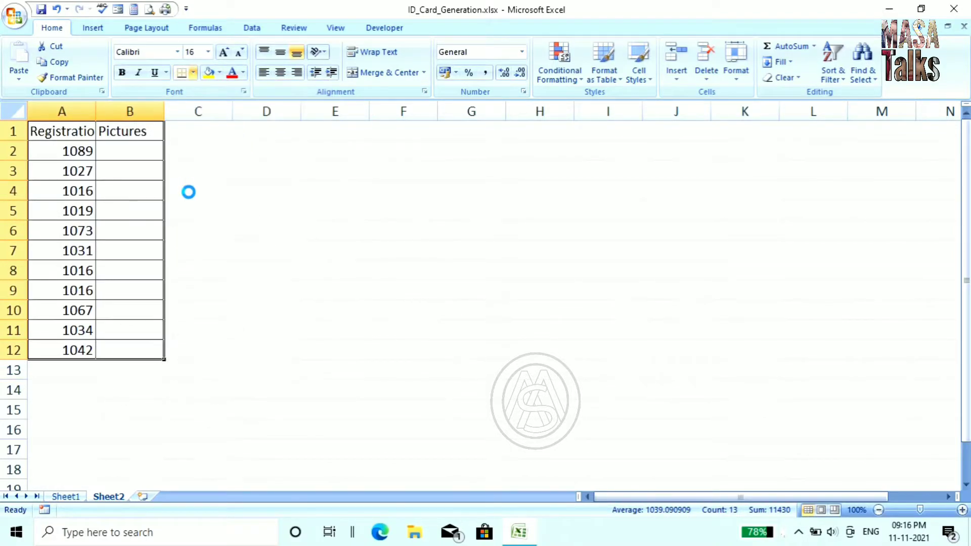
{"action": "left_click", "coordinate": [430, 316]}
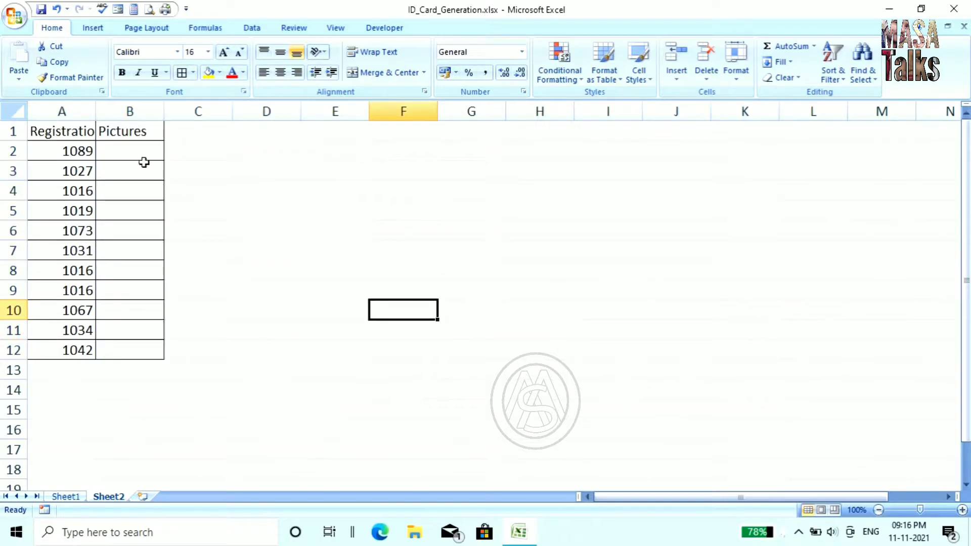
- Increase the sheet's row heights and widen columns A and B to make room for the pictures
{"action": "left_click_drag", "start_coordinate": [130, 151], "coordinate": [124, 341]}
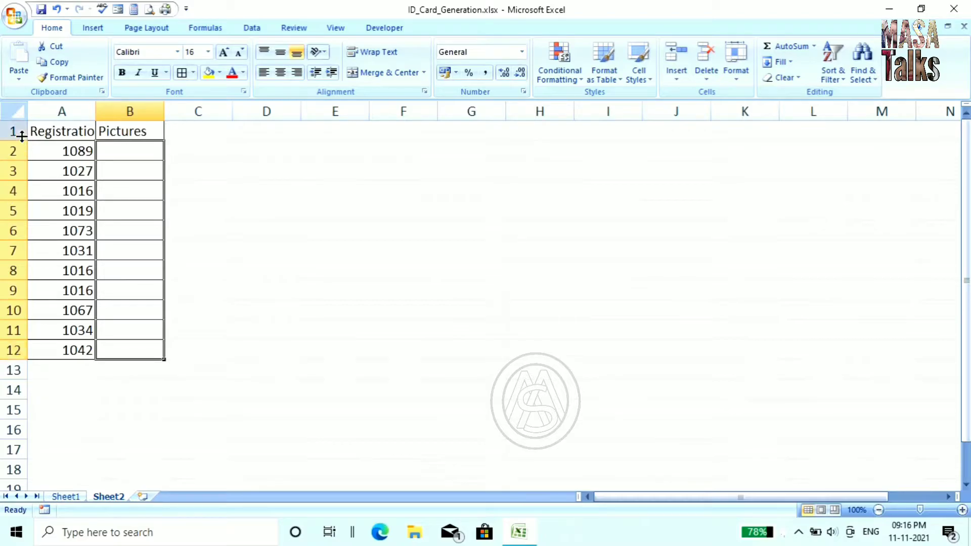
{"action": "left_click_drag", "start_coordinate": [13, 131], "coordinate": [39, 426]}
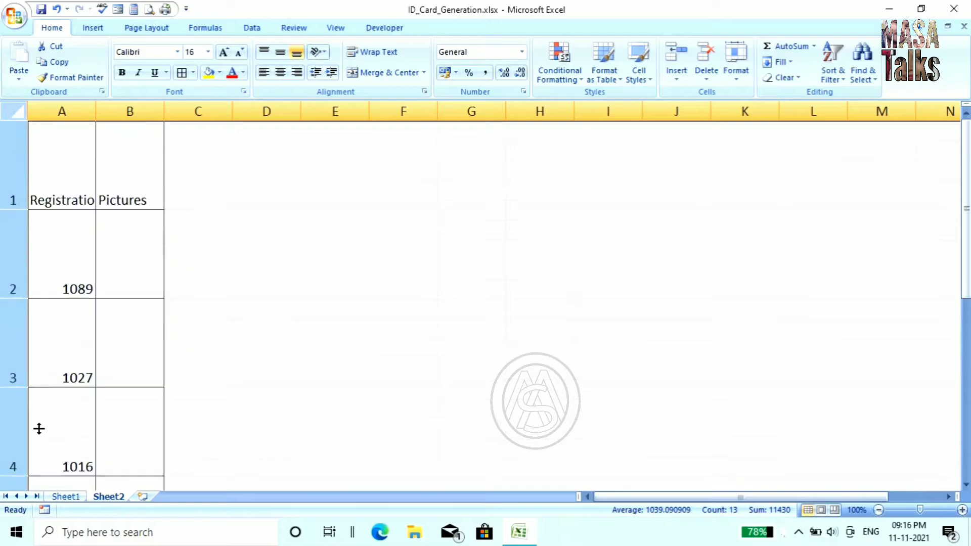
{"action": "left_click_drag", "start_coordinate": [58, 111], "coordinate": [163, 104]}
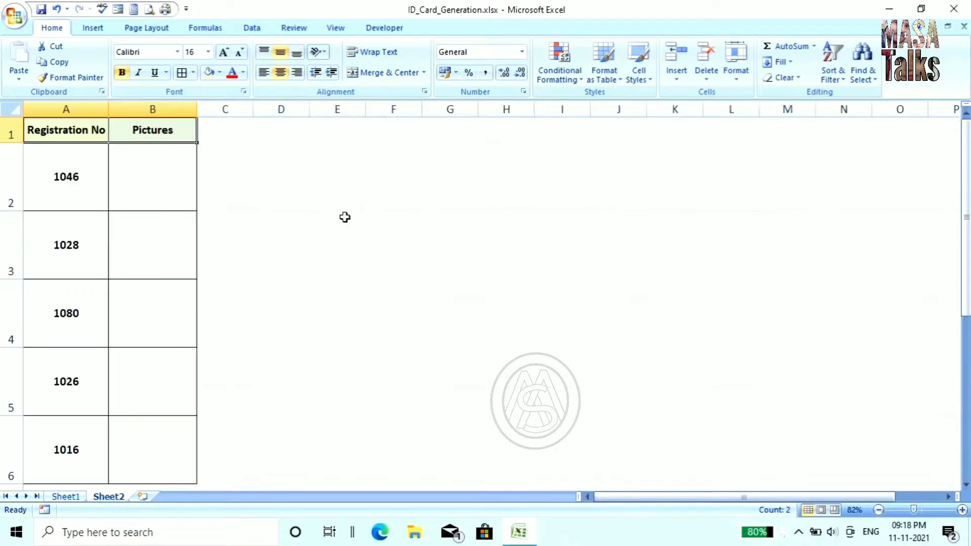
{"action": "left_click", "coordinate": [344, 227]}
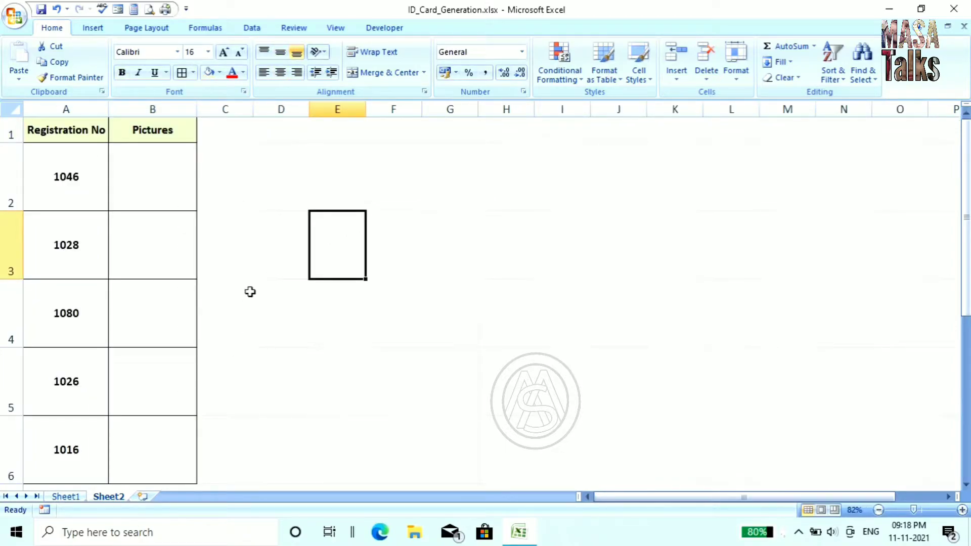
- Insert the photos 01.jpg to 08.jpg from the 11112021 folder into the sheet
{"action": "left_click", "coordinate": [92, 31]}
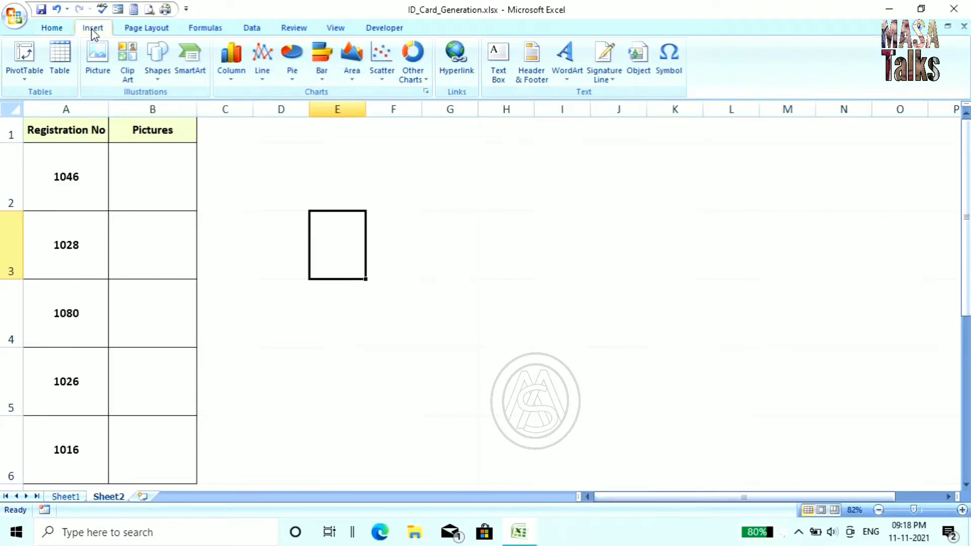
{"action": "left_click", "coordinate": [99, 55]}
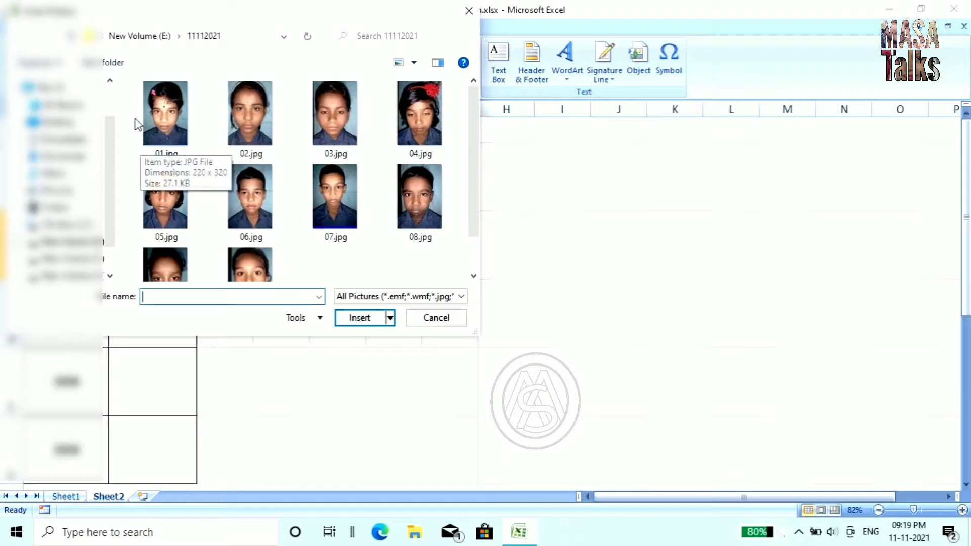
{"action": "left_click_drag", "start_coordinate": [127, 101], "coordinate": [426, 171]}
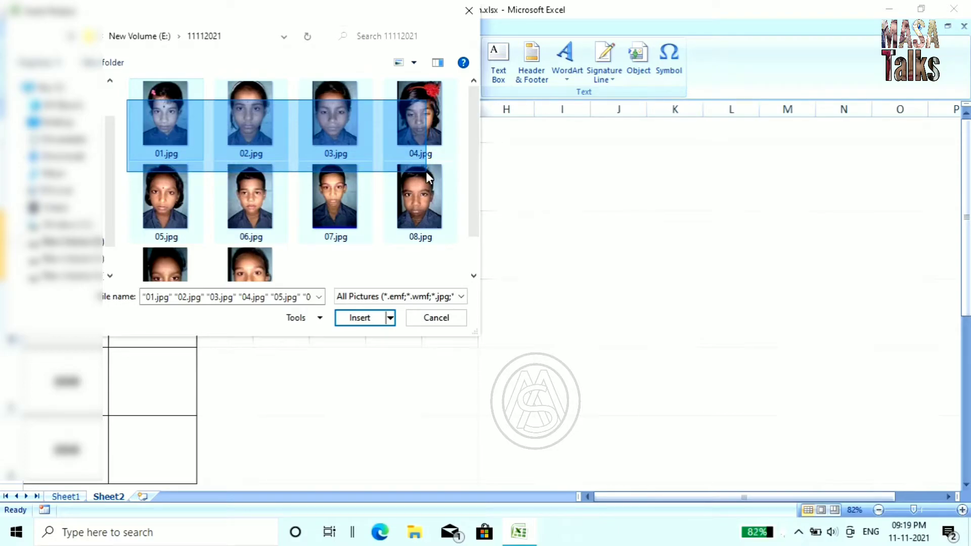
{"action": "left_click_drag", "start_coordinate": [426, 172], "coordinate": [428, 170]}
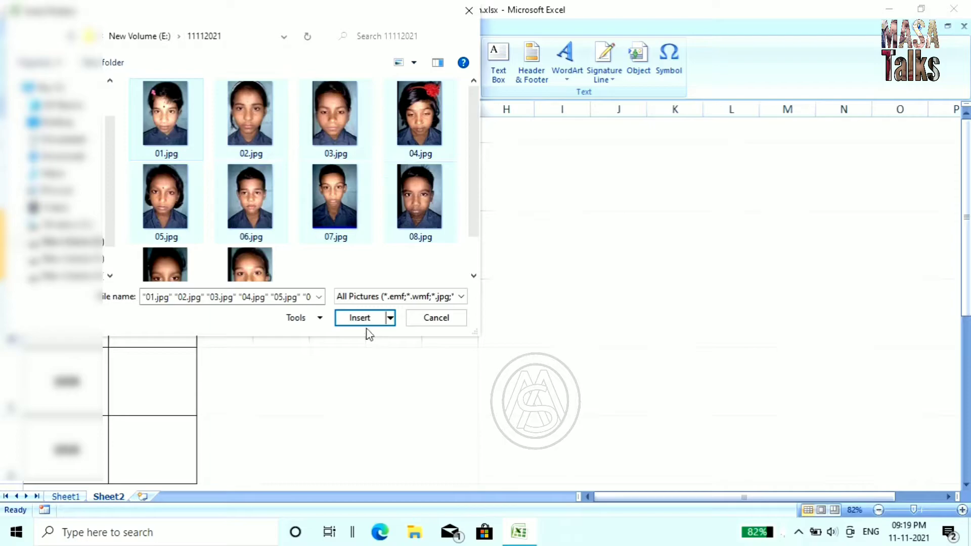
{"action": "left_click", "coordinate": [356, 318]}
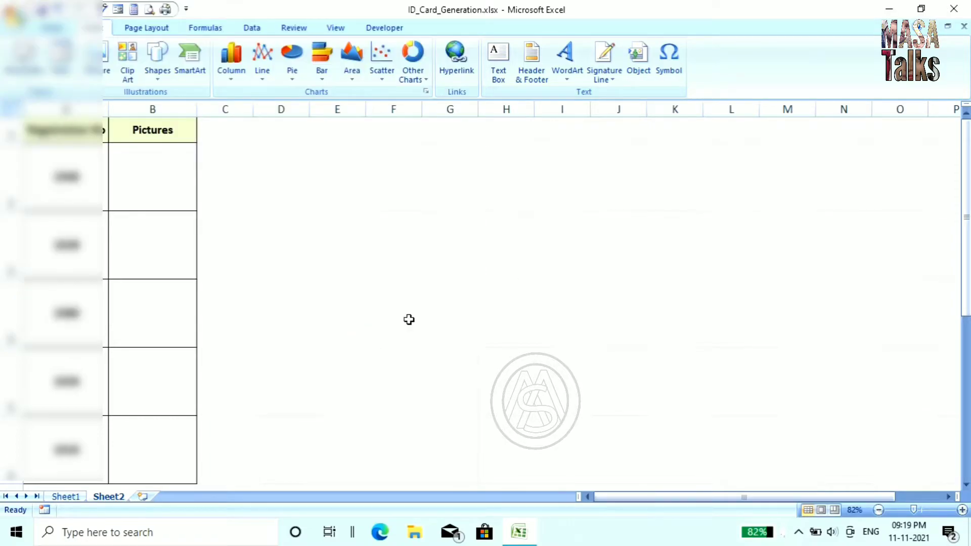
{"action": "left_click", "coordinate": [462, 308]}
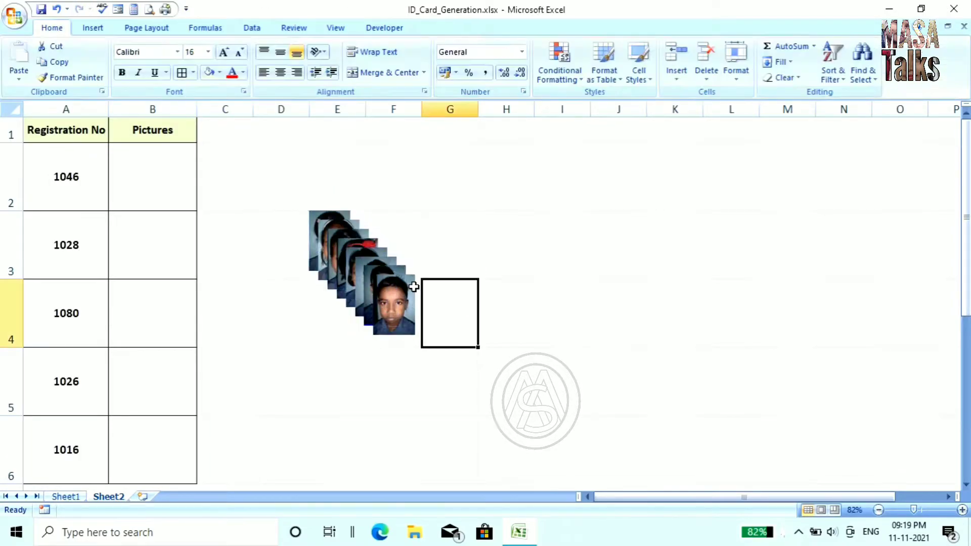
- Place five of the inserted photos in cells B2 to B6, one per cell, and adjust their widths
{"action": "left_click_drag", "start_coordinate": [345, 252], "coordinate": [172, 183]}
{"action": "left_click", "coordinate": [240, 245]}
{"action": "left_click_drag", "start_coordinate": [348, 248], "coordinate": [174, 245]}
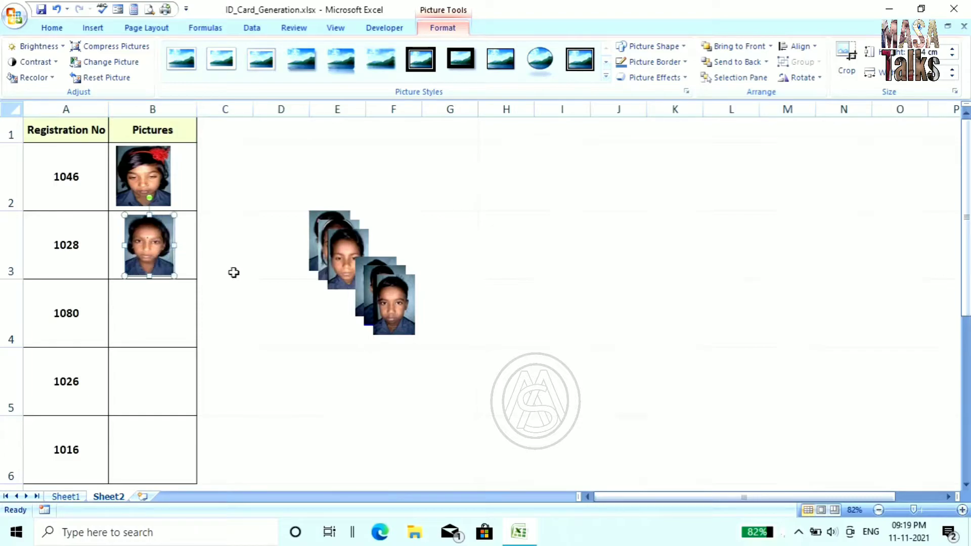
{"action": "left_click", "coordinate": [232, 274]}
{"action": "left_click_drag", "start_coordinate": [343, 260], "coordinate": [176, 312]}
{"action": "left_click", "coordinate": [249, 324]}
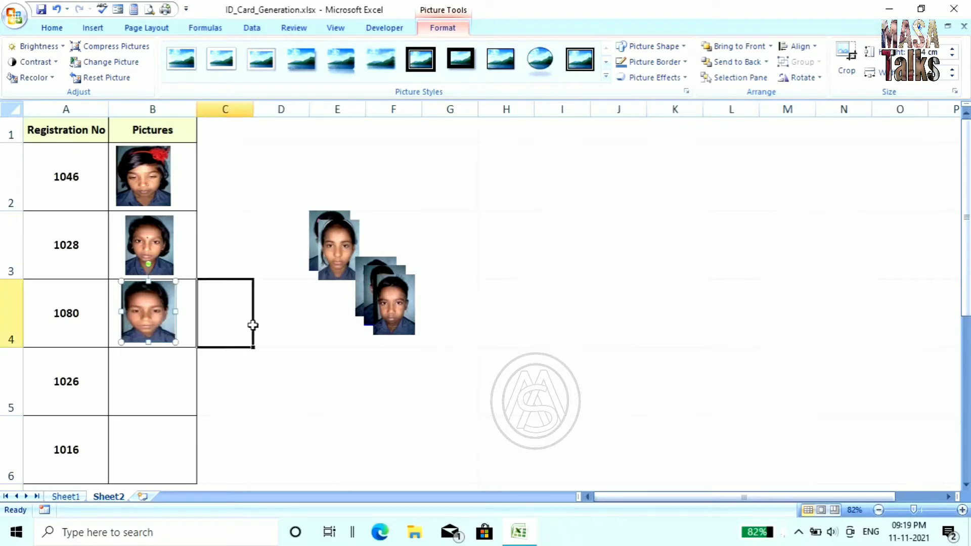
{"action": "left_click_drag", "start_coordinate": [336, 252], "coordinate": [171, 382]}
{"action": "left_click", "coordinate": [274, 362]}
{"action": "left_click_drag", "start_coordinate": [323, 251], "coordinate": [182, 455]}
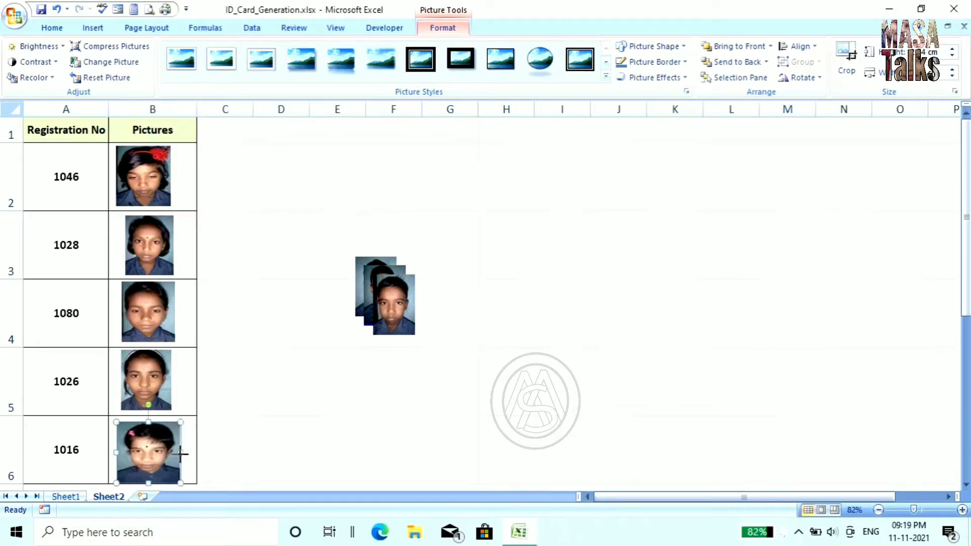
{"action": "left_click", "coordinate": [288, 445]}
- Delete the three leftover photos stacked beside the table
{"action": "left_click", "coordinate": [402, 325]}
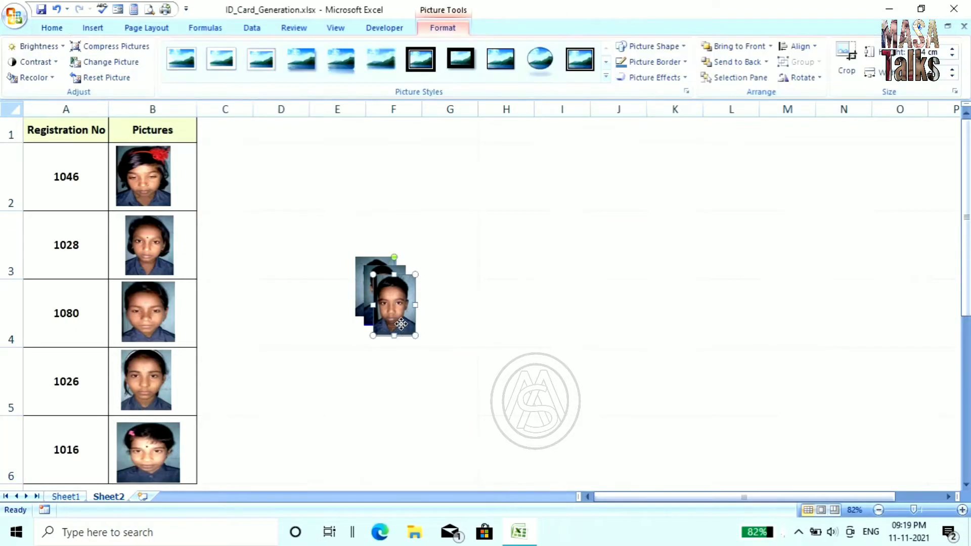
{"action": "key", "text": "Delete"}
{"action": "left_click", "coordinate": [387, 303]}
{"action": "key", "text": "Delete"}
{"action": "left_click", "coordinate": [387, 291]}
{"action": "key", "text": "Delete"}
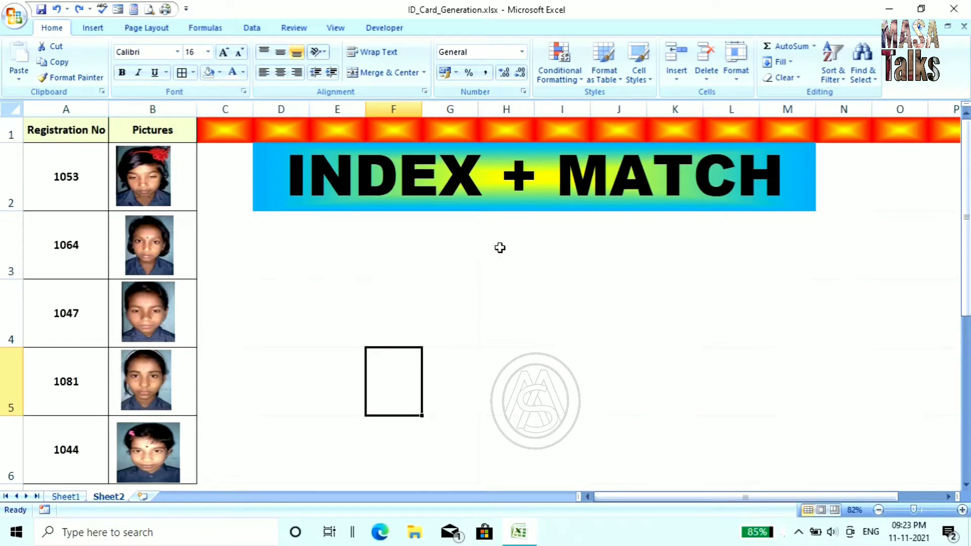
- Merge and center cells H3:I4 and add borders around the merged cell
{"action": "left_click_drag", "start_coordinate": [512, 247], "coordinate": [565, 300]}
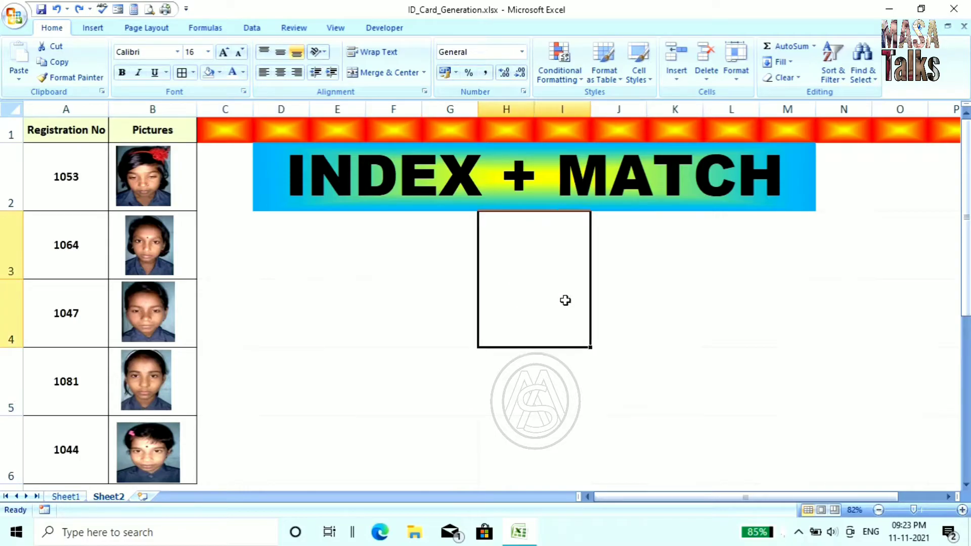
{"action": "left_click", "coordinate": [395, 74]}
{"action": "left_click", "coordinate": [181, 73]}
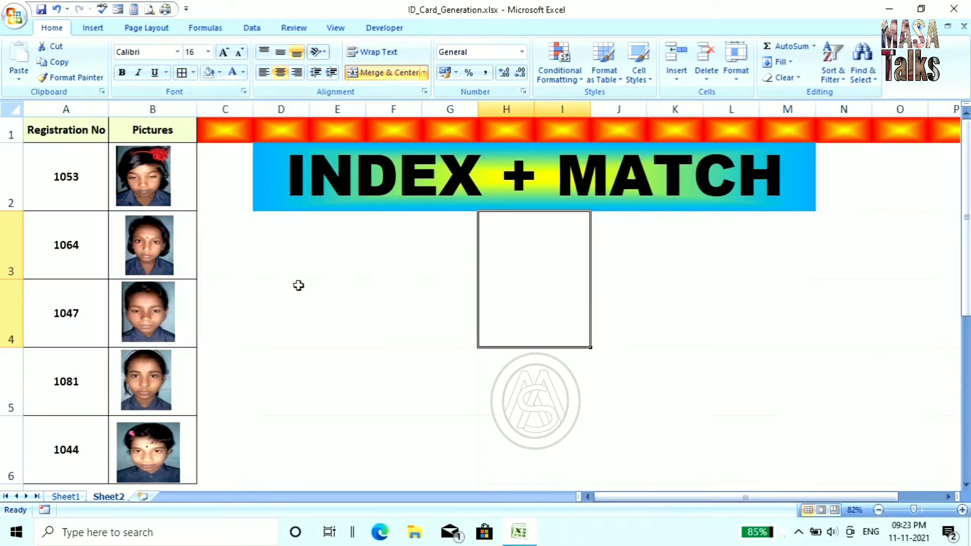
{"action": "left_click", "coordinate": [480, 375]}
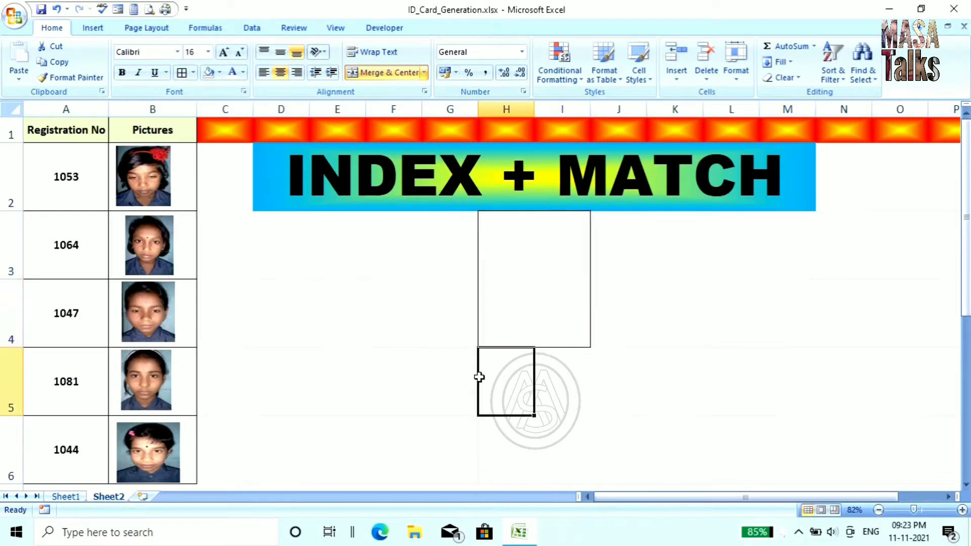
- Fill the merged H3:I4 cell with the standard Light Blue colour
{"action": "left_click", "coordinate": [508, 336]}
{"action": "left_click", "coordinate": [220, 73]}
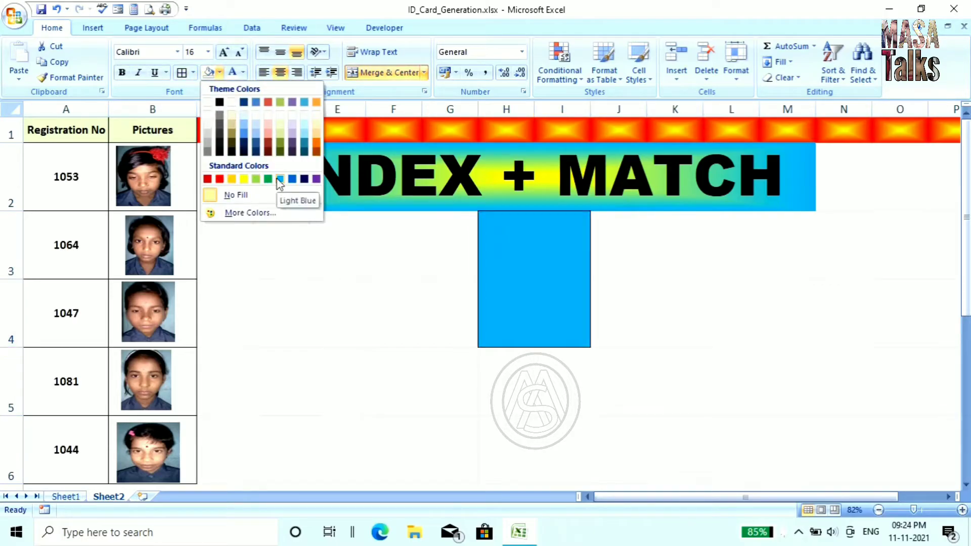
{"action": "left_click", "coordinate": [280, 180]}
{"action": "left_click", "coordinate": [387, 273]}
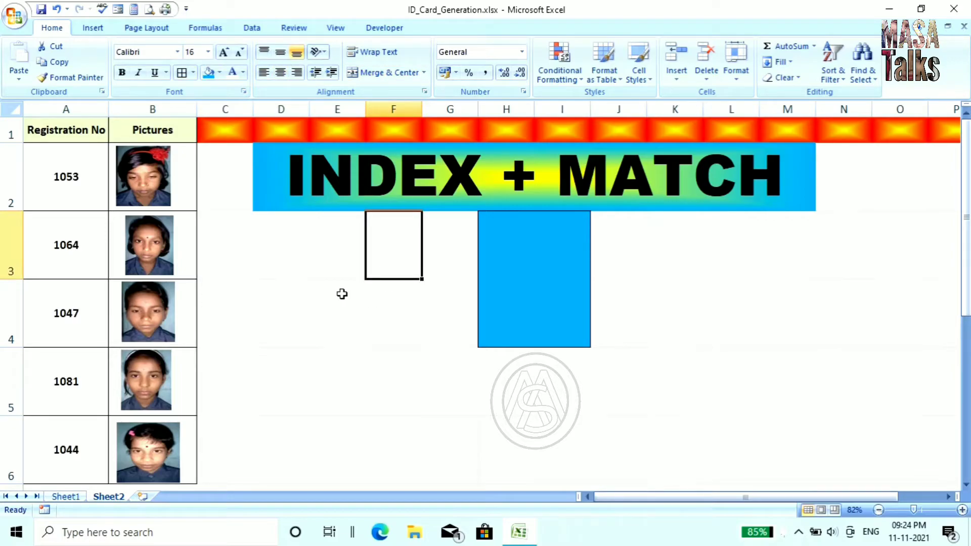
- Merge and center cells D4:E4 and fill the merged cell with a pale pink theme colour
{"action": "left_click_drag", "start_coordinate": [305, 304], "coordinate": [346, 304]}
{"action": "left_click", "coordinate": [386, 74]}
{"action": "left_click", "coordinate": [410, 359]}
{"action": "left_click", "coordinate": [299, 316]}
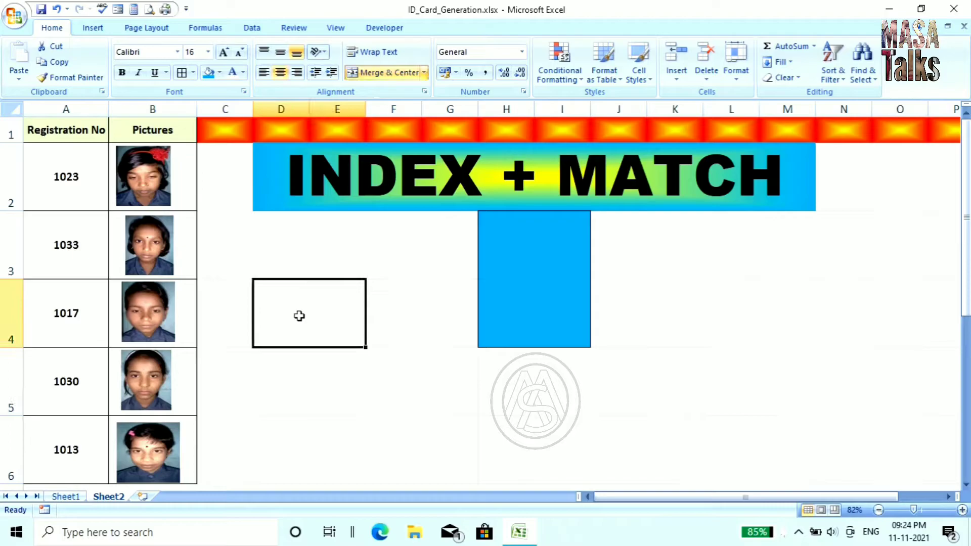
{"action": "left_click", "coordinate": [220, 73]}
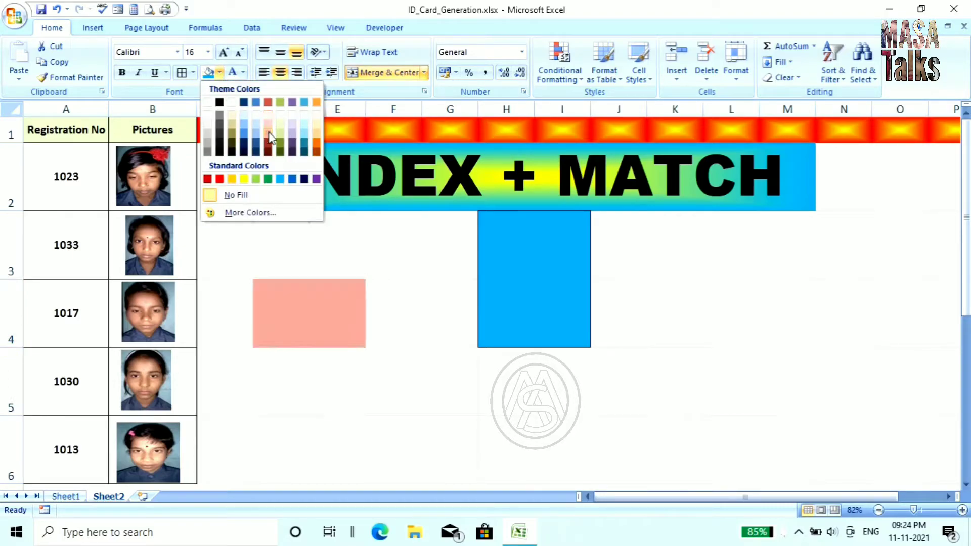
{"action": "left_click", "coordinate": [268, 112]}
{"action": "left_click", "coordinate": [440, 358]}
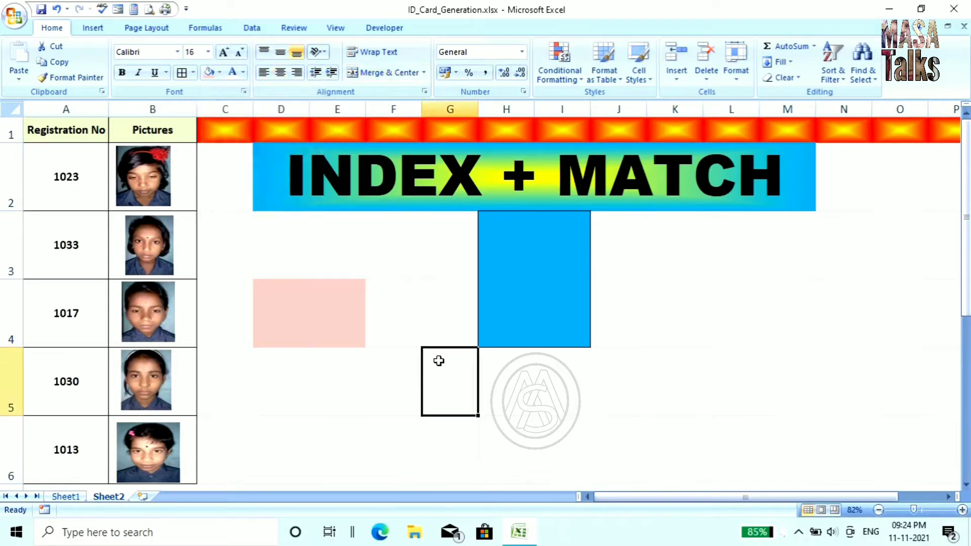
- Add list data validation to the merged D4 cell with the source =$A$2:$A$6
{"action": "left_click", "coordinate": [337, 329]}
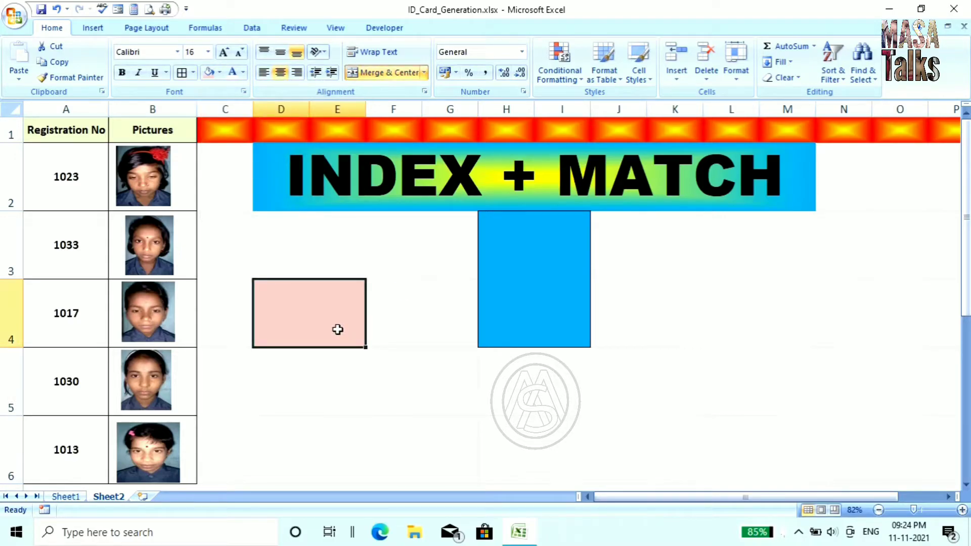
{"action": "left_click", "coordinate": [262, 32]}
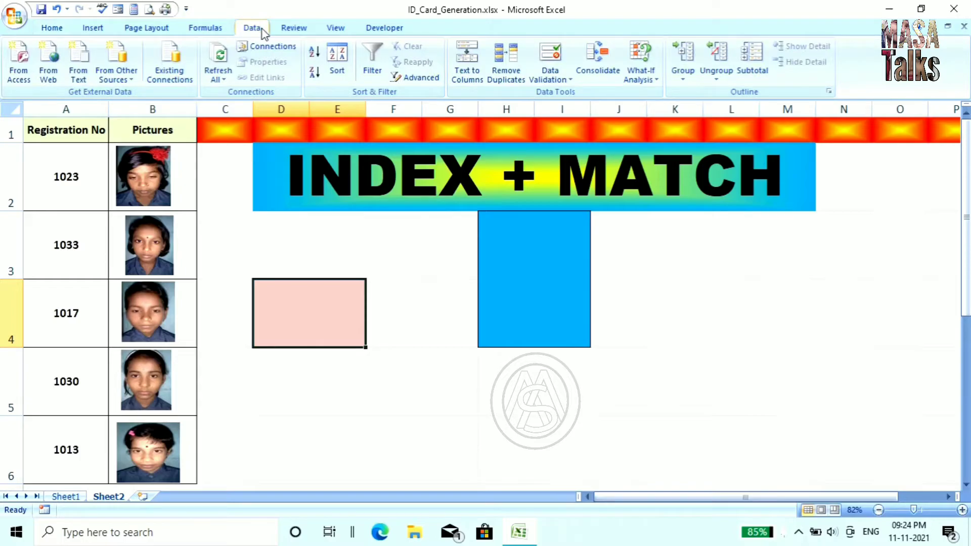
{"action": "left_click", "coordinate": [568, 80]}
{"action": "left_click", "coordinate": [582, 94]}
{"action": "left_click", "coordinate": [689, 316]}
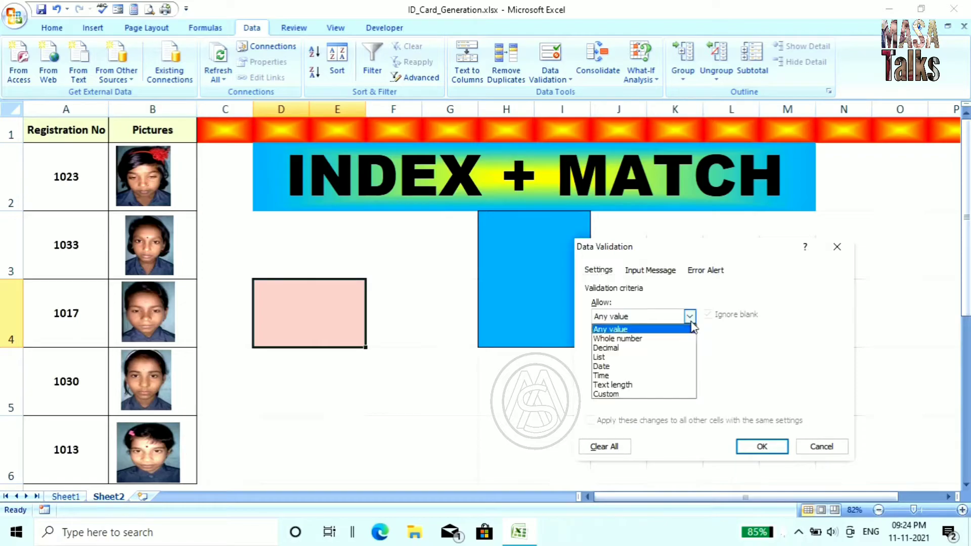
{"action": "left_click", "coordinate": [632, 360]}
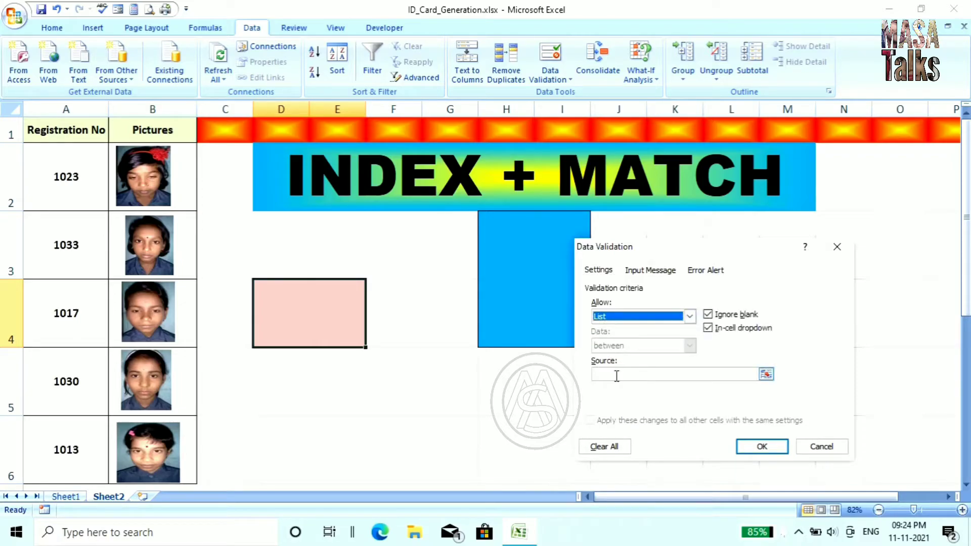
{"action": "left_click", "coordinate": [614, 374]}
{"action": "left_click_drag", "start_coordinate": [76, 184], "coordinate": [93, 423]}
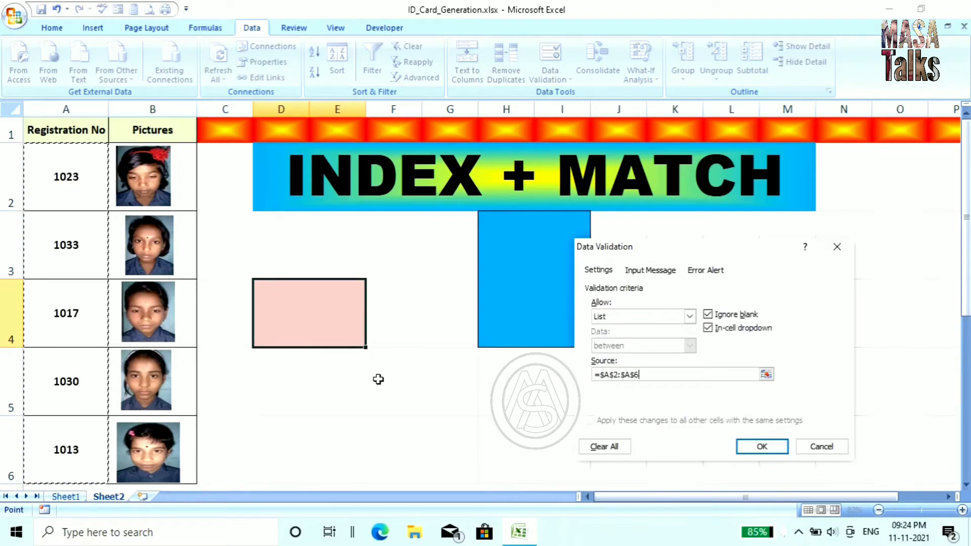
{"action": "left_click", "coordinate": [767, 448]}
{"action": "left_click", "coordinate": [355, 386]}
- Choose the second registration number from the dropdown list in merged cell D4
{"action": "left_click", "coordinate": [344, 337]}
{"action": "left_click", "coordinate": [372, 341]}
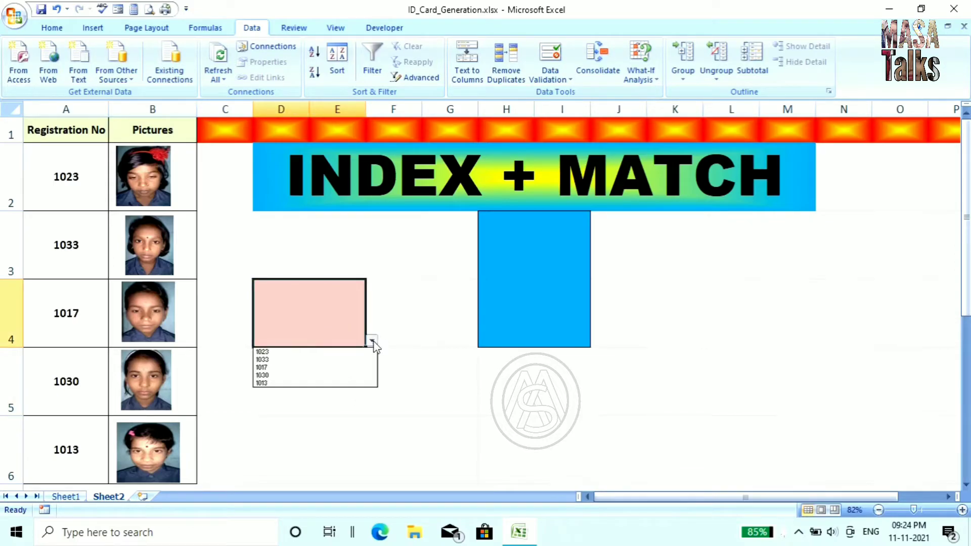
{"action": "left_click", "coordinate": [337, 361]}
{"action": "left_click", "coordinate": [447, 377]}
- Format the registration number in D4 with middle alignment, bold text and font size 36
{"action": "left_click", "coordinate": [331, 329]}
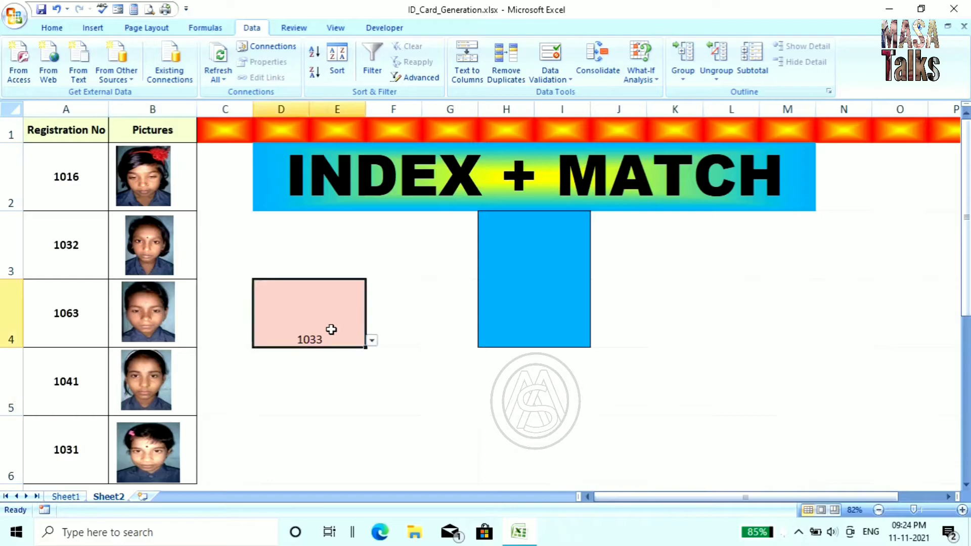
{"action": "left_click", "coordinate": [51, 29]}
{"action": "left_click", "coordinate": [282, 53]}
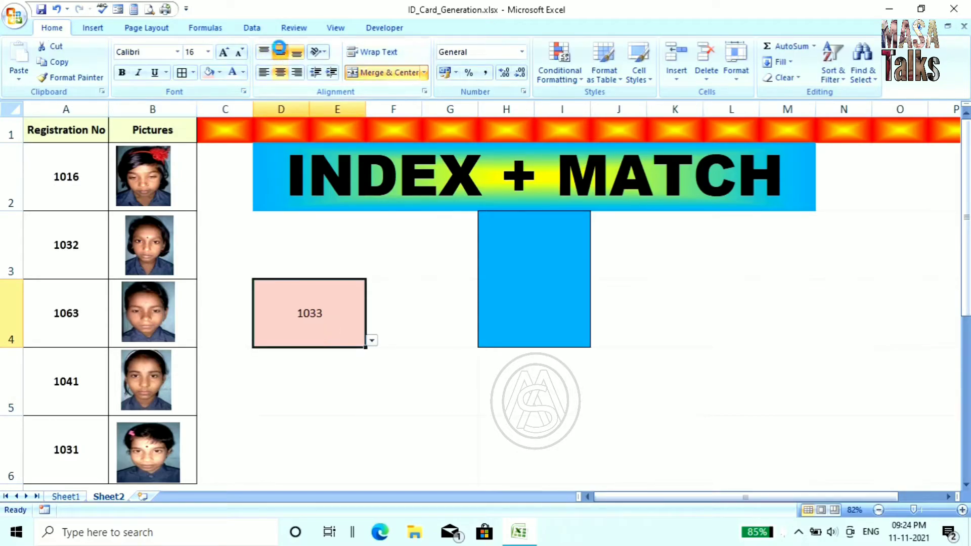
{"action": "left_click", "coordinate": [123, 74]}
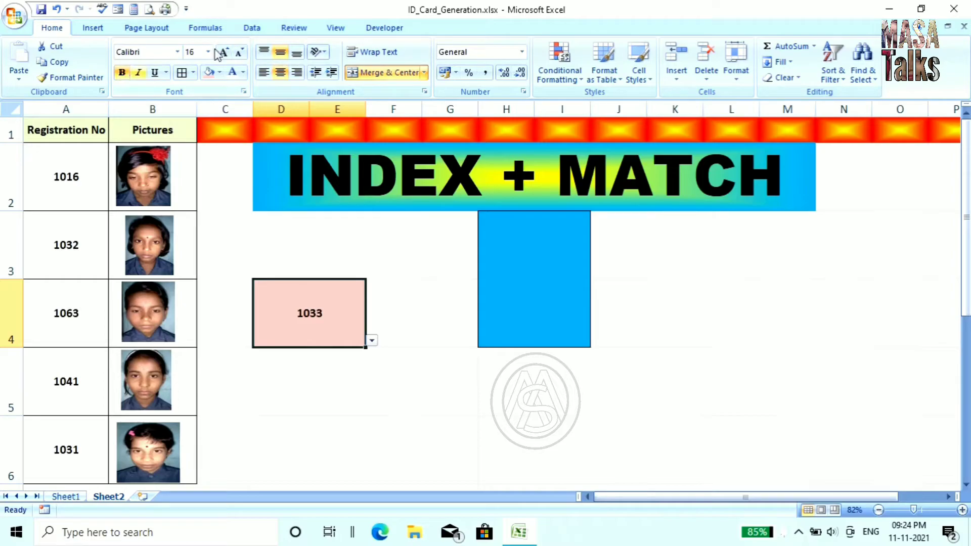
{"action": "left_click", "coordinate": [224, 53]}
{"action": "left_click", "coordinate": [225, 52]}
{"action": "left_click", "coordinate": [225, 53]}
{"action": "left_click", "coordinate": [225, 53]}
{"action": "left_click", "coordinate": [224, 53]}
{"action": "left_click", "coordinate": [224, 53]}
{"action": "left_click", "coordinate": [225, 53]}
{"action": "left_click", "coordinate": [445, 406]}
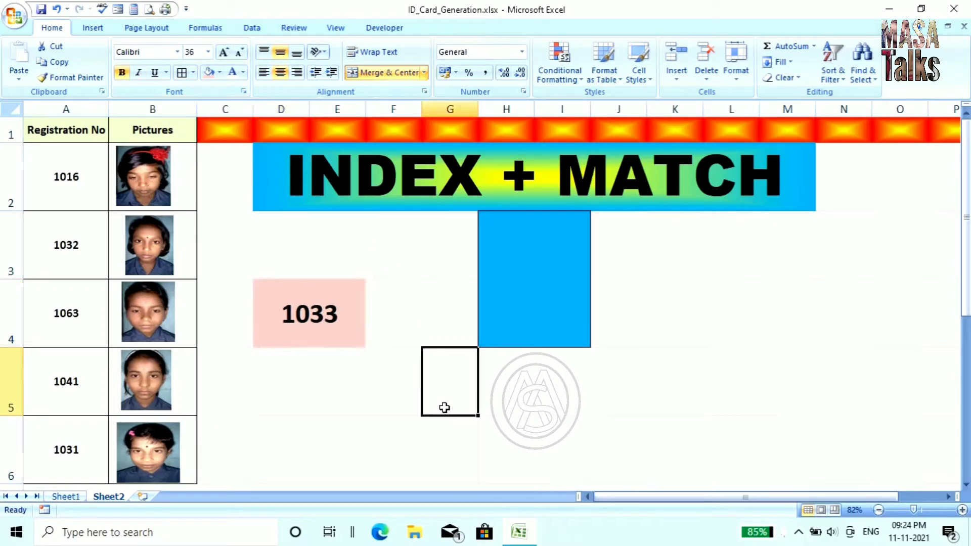
- Copy cell B2 and paste it as a linked picture onto the blue merged cell H3
{"action": "left_click", "coordinate": [513, 322]}
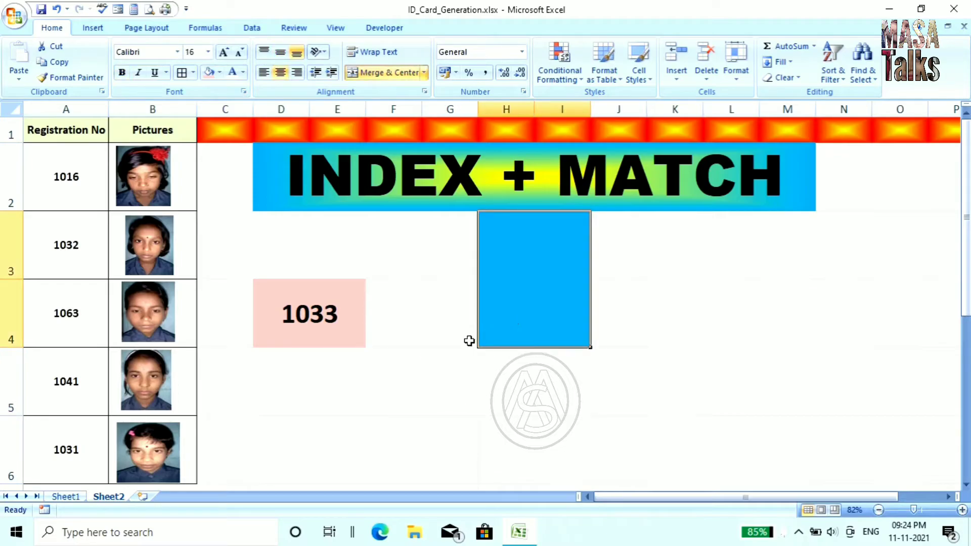
{"action": "left_click", "coordinate": [184, 185]}
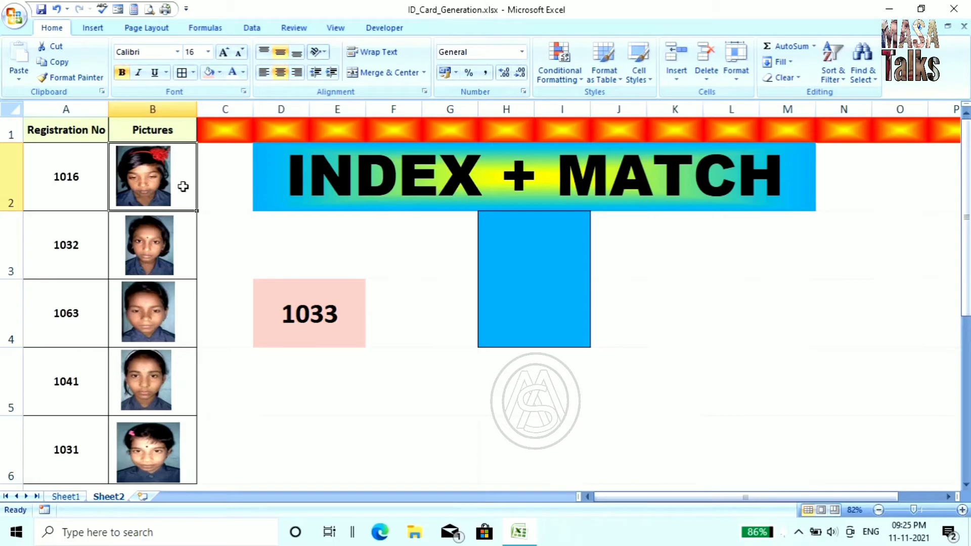
{"action": "left_click", "coordinate": [68, 62]}
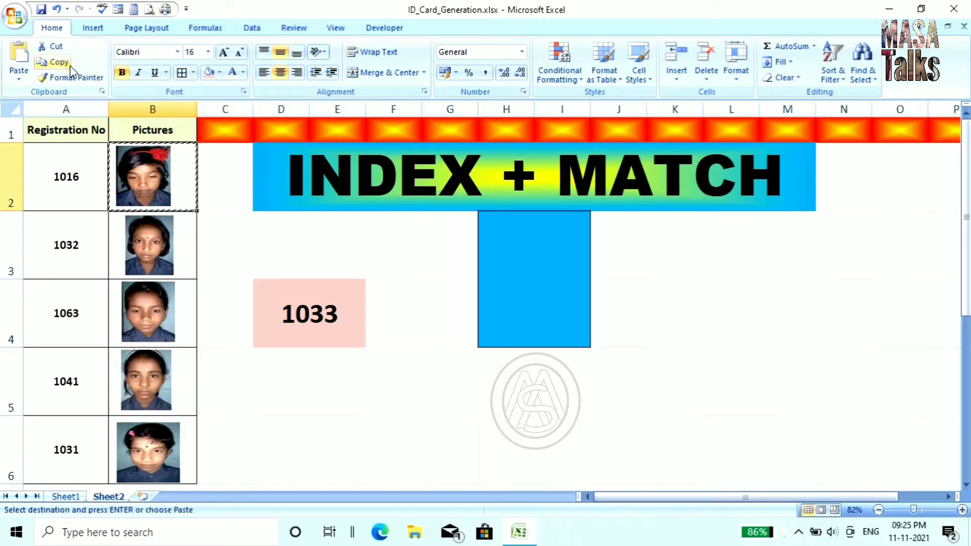
{"action": "left_click", "coordinate": [538, 285]}
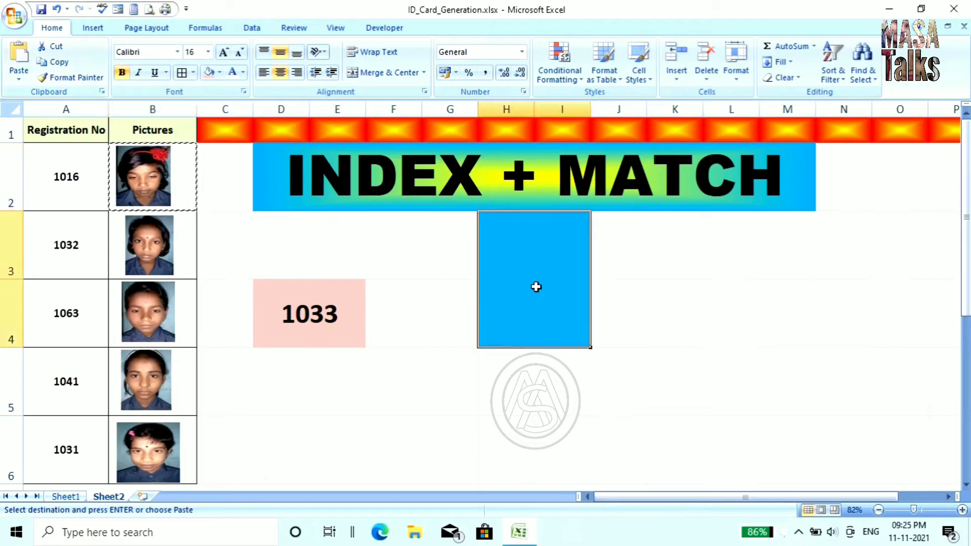
{"action": "left_click", "coordinate": [22, 81]}
{"action": "mouse_move", "coordinate": [81, 221]}
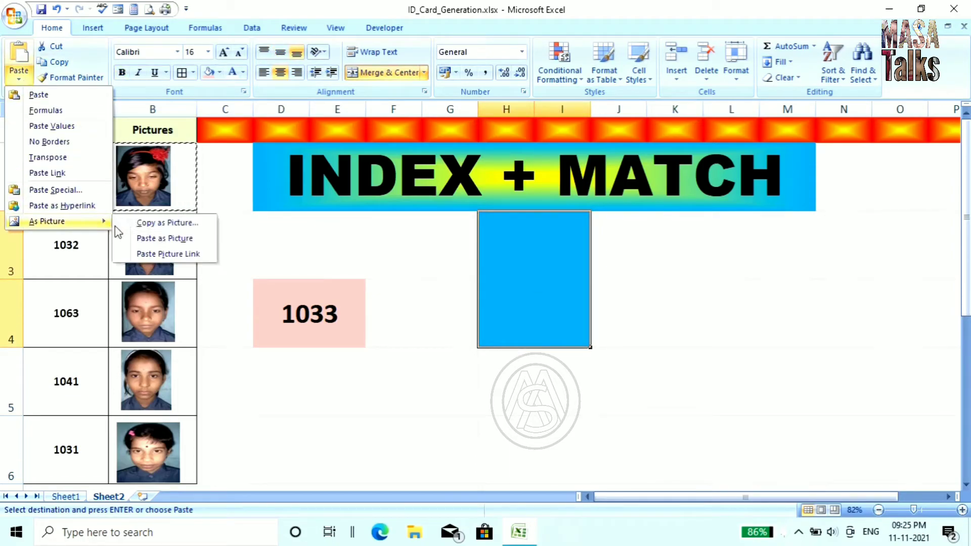
{"action": "left_click", "coordinate": [150, 256]}
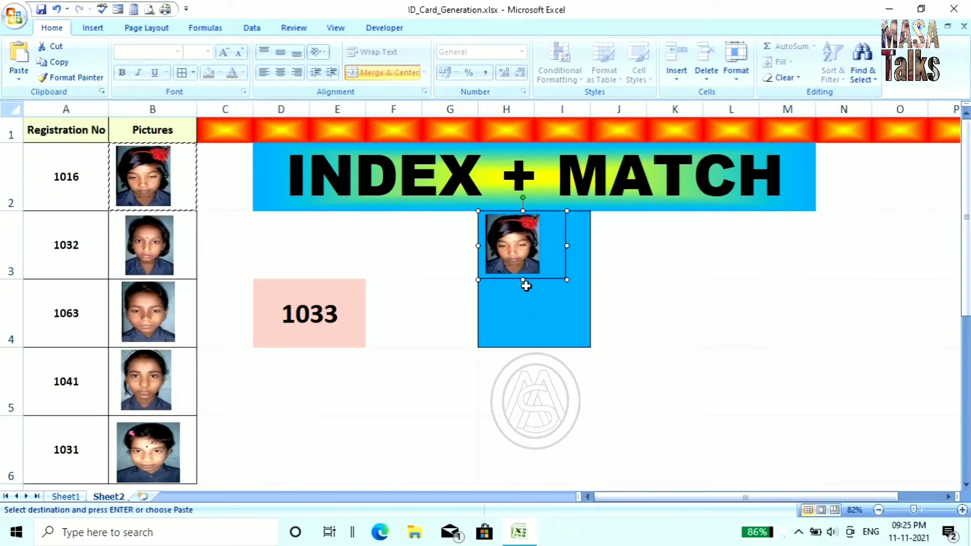
- Resize the linked picture so it fills the blue merged cell H3
{"action": "left_click_drag", "start_coordinate": [528, 294], "coordinate": [588, 281]}
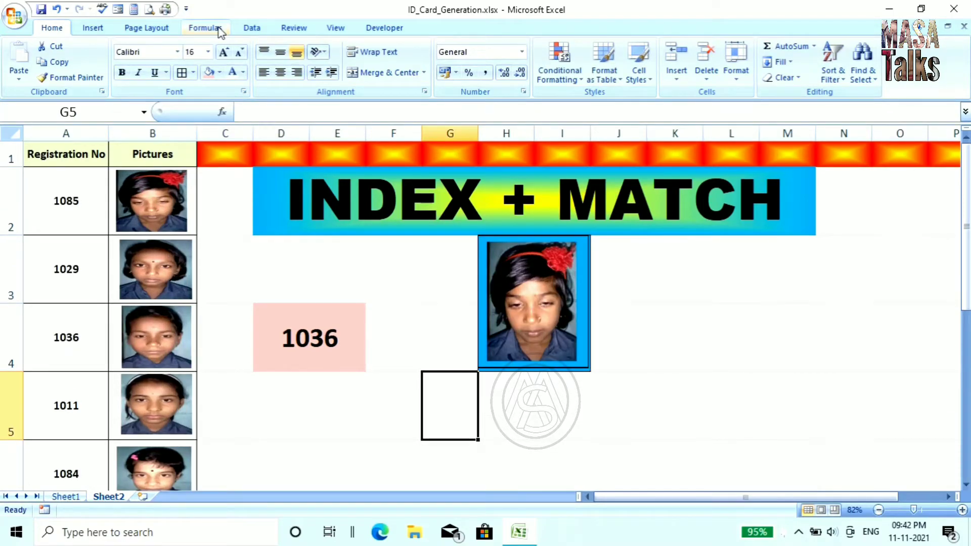
- Delete the existing defined names dEMO000000000 and IdCardPictures from the workbook
{"action": "left_click", "coordinate": [205, 28]}
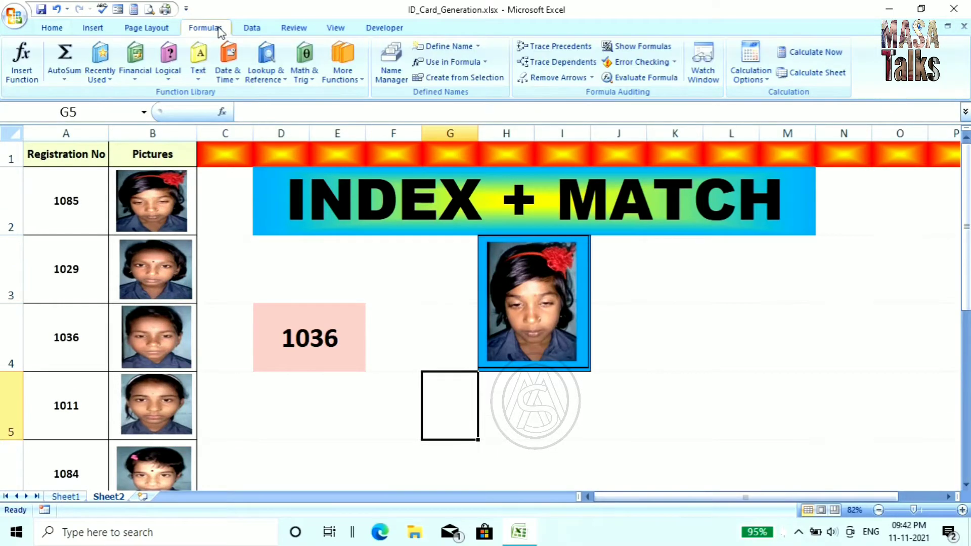
{"action": "left_click", "coordinate": [395, 72]}
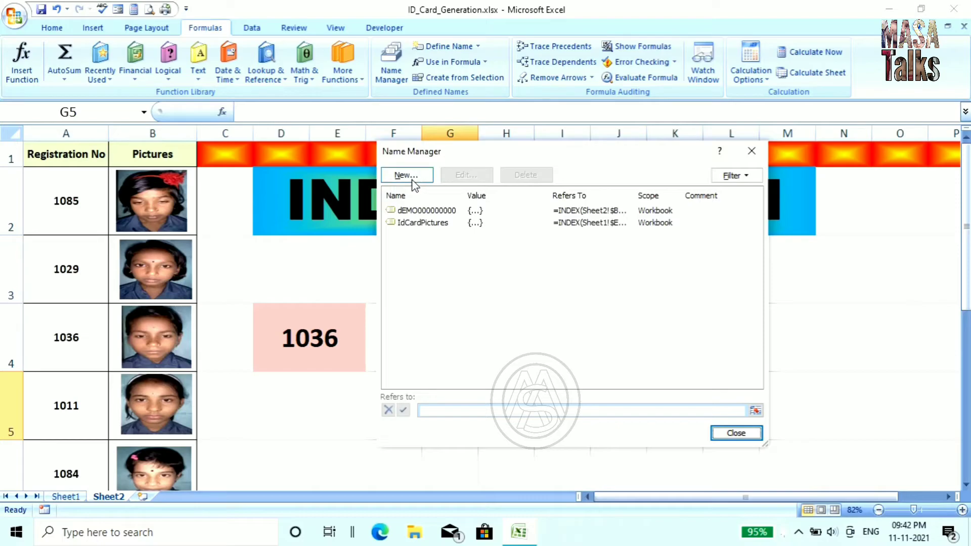
{"action": "left_click", "coordinate": [421, 212]}
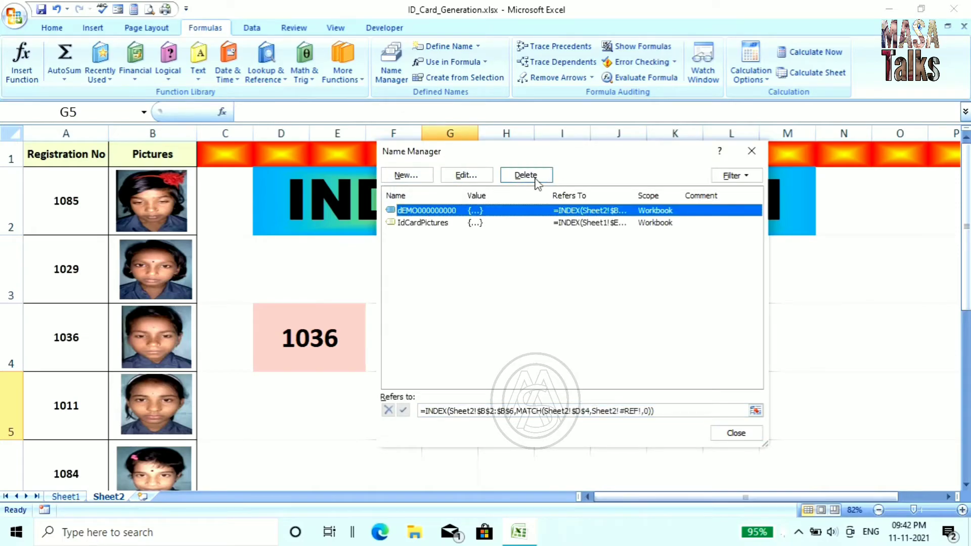
{"action": "left_click", "coordinate": [526, 175]}
{"action": "left_click", "coordinate": [474, 303]}
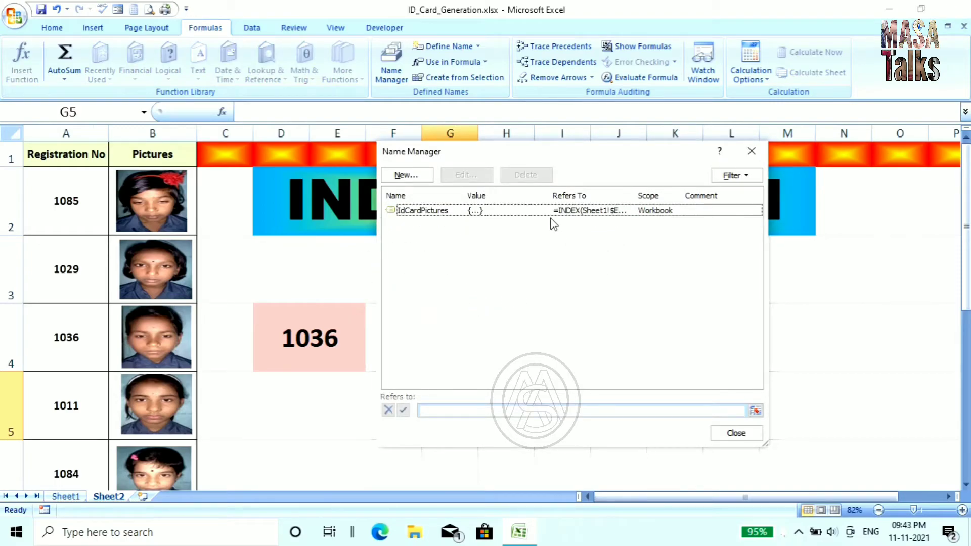
{"action": "left_click", "coordinate": [527, 207]}
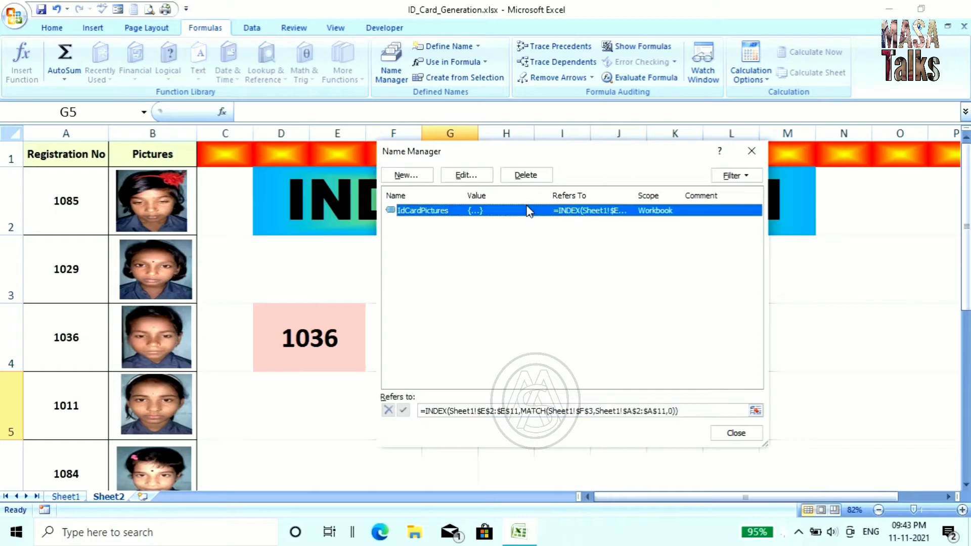
{"action": "left_click", "coordinate": [534, 178]}
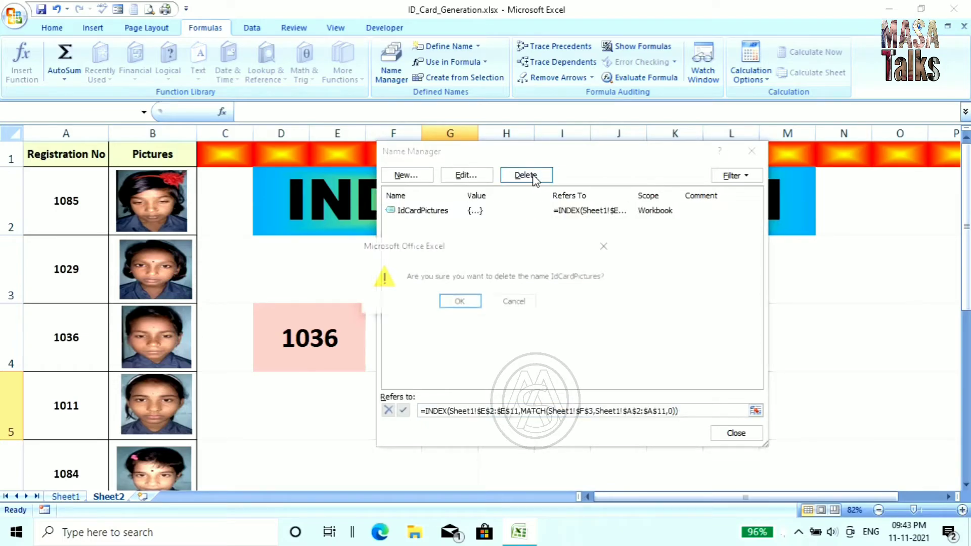
{"action": "left_click", "coordinate": [463, 304]}
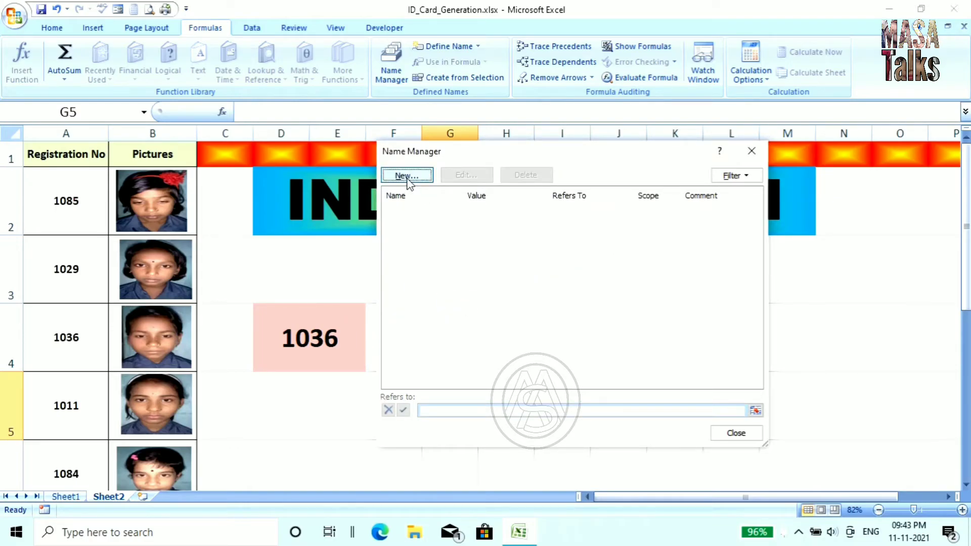
- Define the workbook name PictureChange01 as =INDEX(Sheet2!$B$2:$B$6,MATCH(Sheet2!$D$4,Sheet2!$A$2:$A$6,0))
{"action": "key", "text": "Escape"}
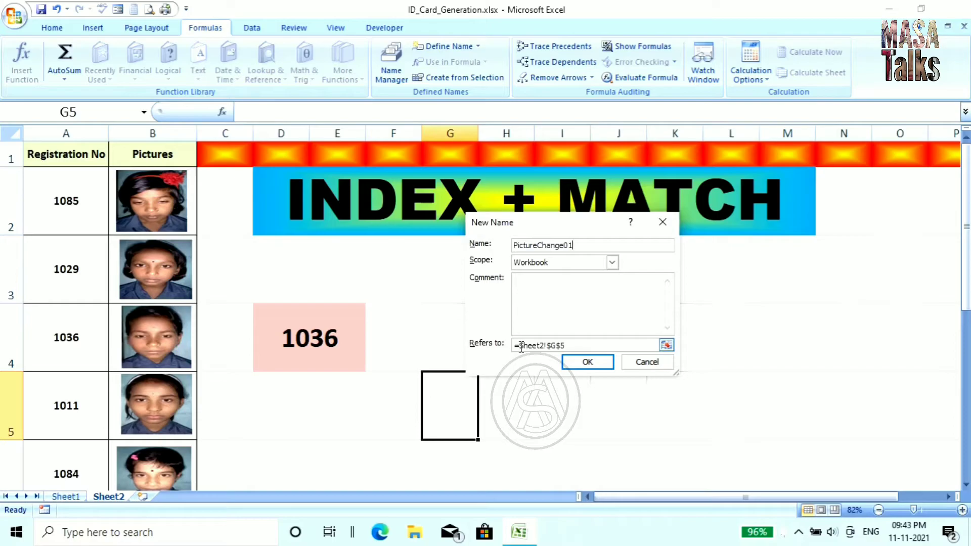
{"action": "left_click_drag", "start_coordinate": [523, 346], "coordinate": [569, 345]}
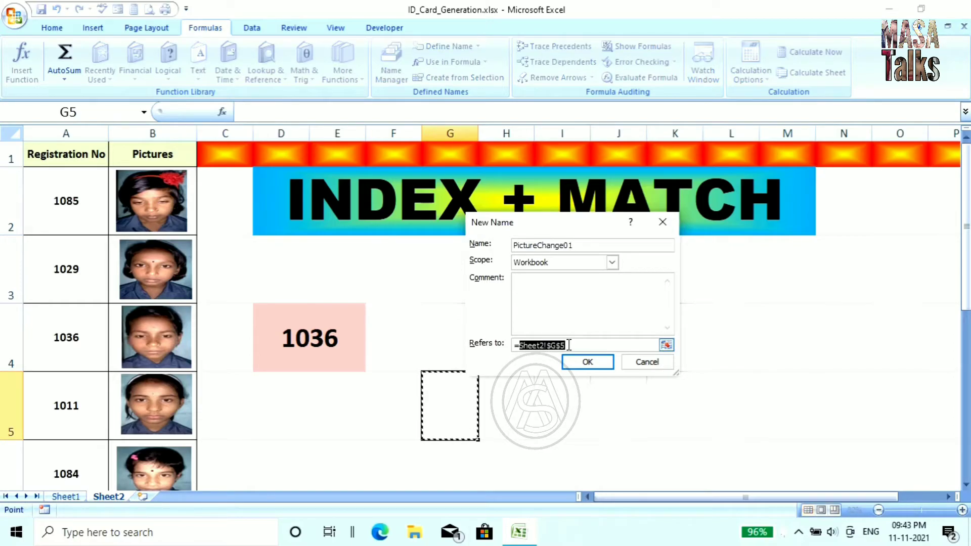
{"action": "key", "text": "BackSpace"}
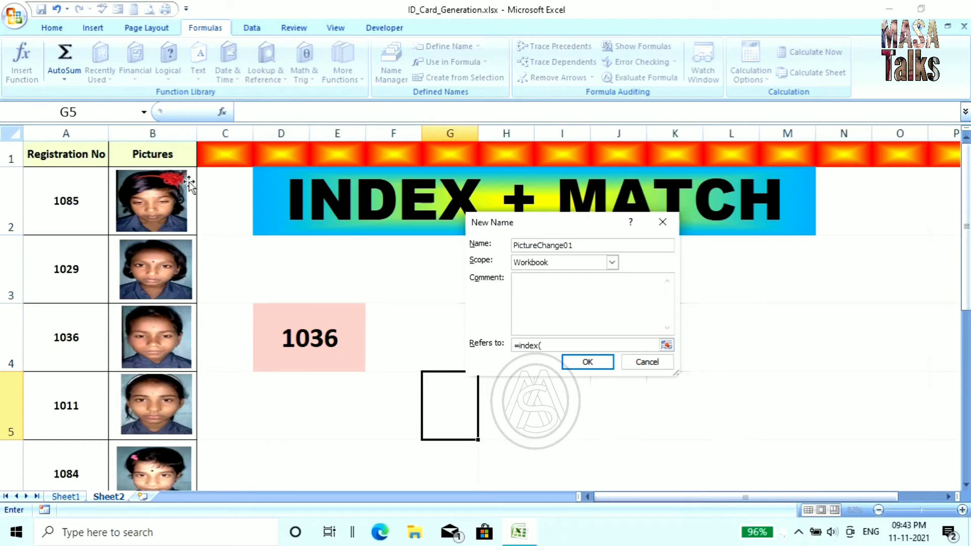
{"action": "left_click_drag", "start_coordinate": [192, 185], "coordinate": [177, 447]}
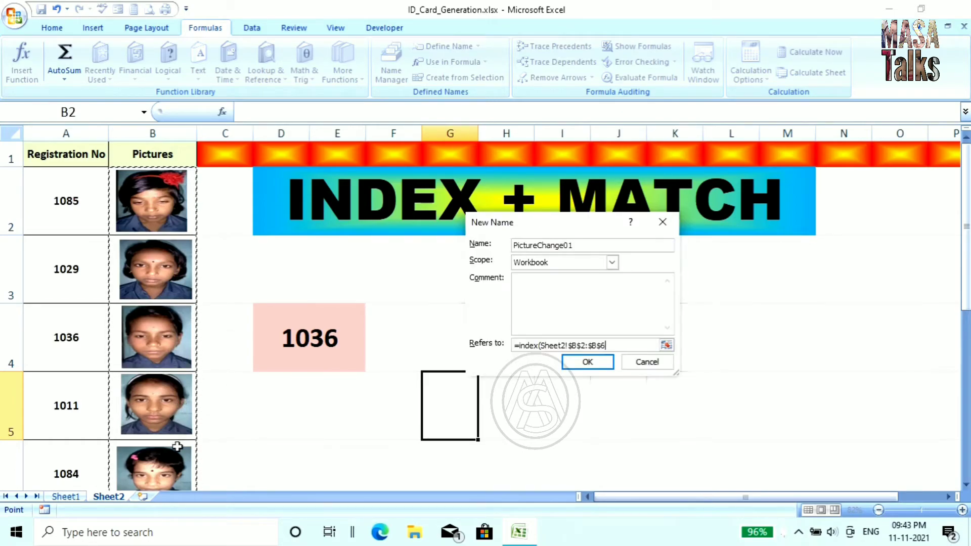
{"action": "type", "text": ",match("}
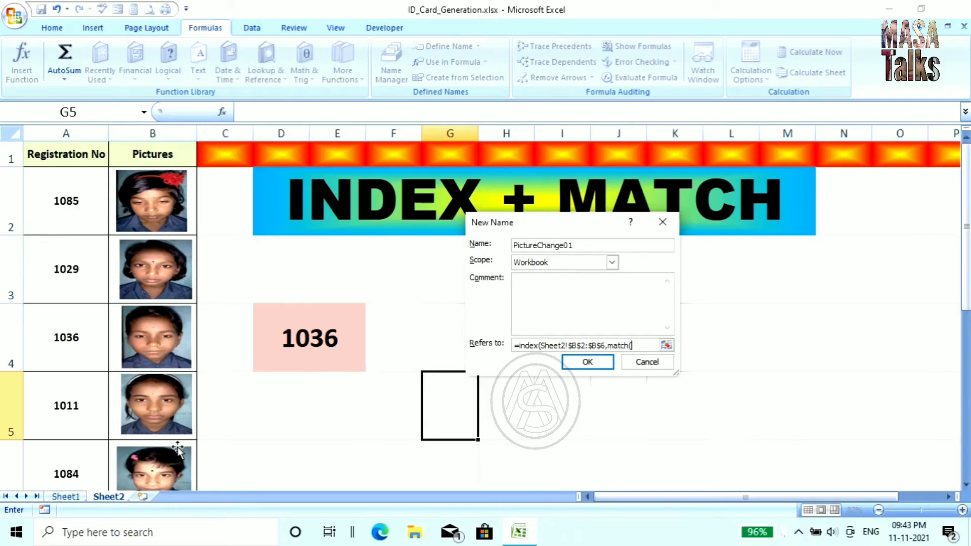
{"action": "left_click", "coordinate": [328, 344]}
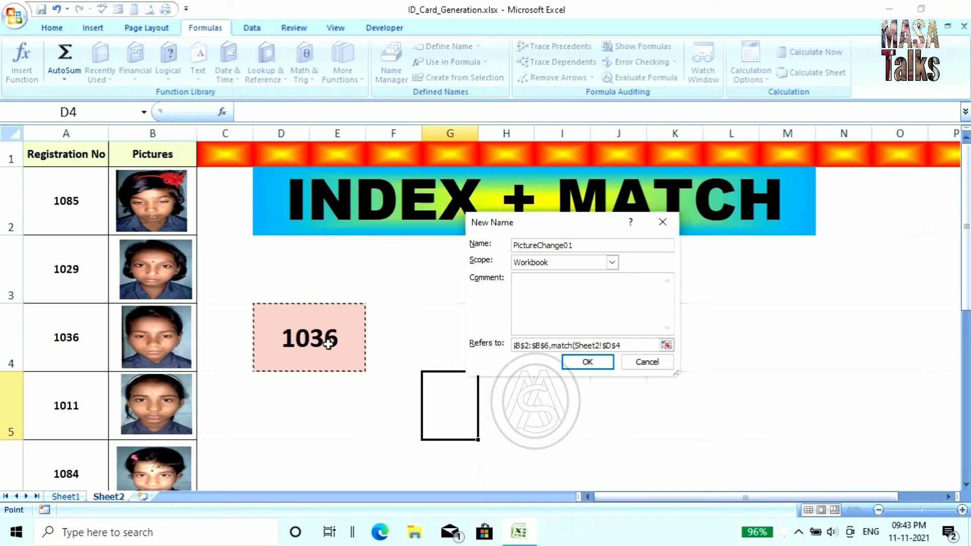
{"action": "type", "text": ","}
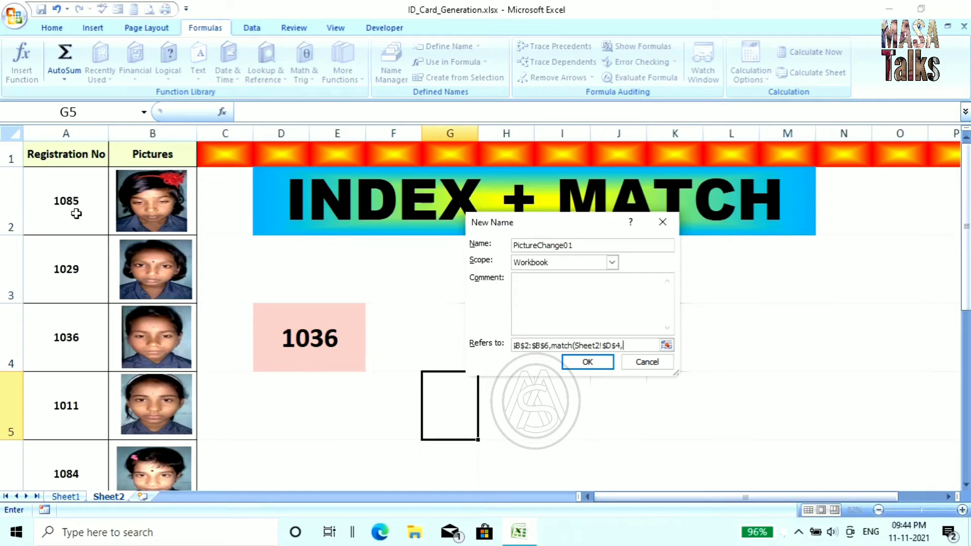
{"action": "left_click_drag", "start_coordinate": [46, 202], "coordinate": [72, 444]}
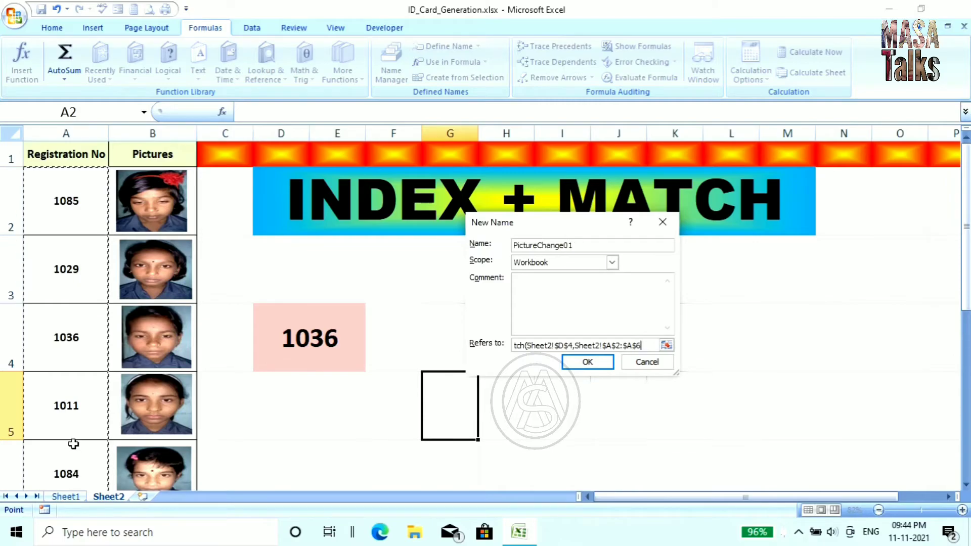
{"action": "type", "text": ","}
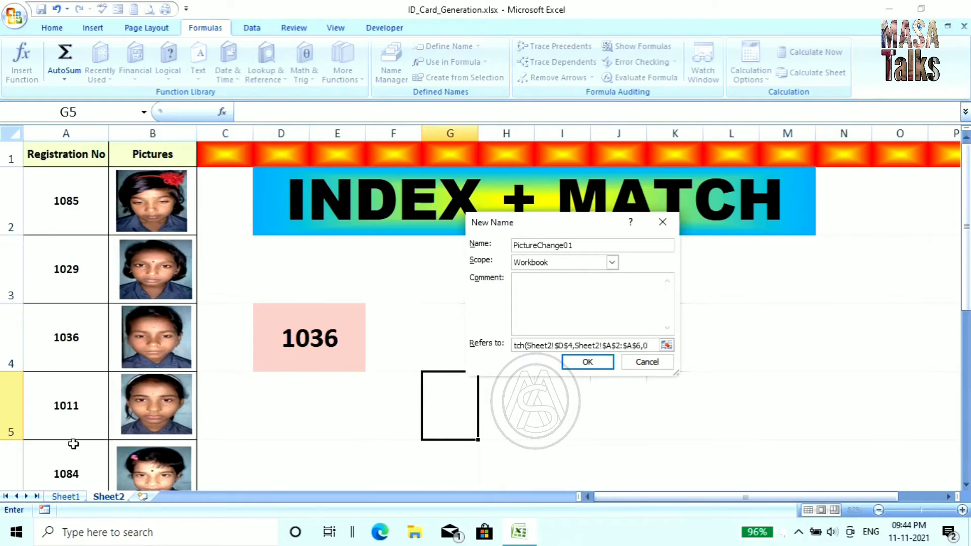
{"action": "type", "text": "0))"}
{"action": "left_click", "coordinate": [587, 363]}
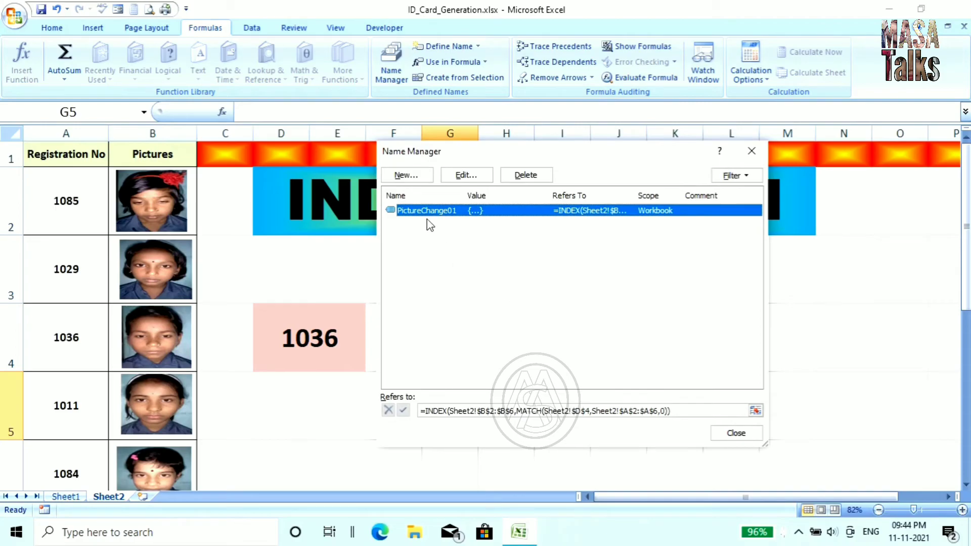
{"action": "left_click", "coordinate": [752, 151]}
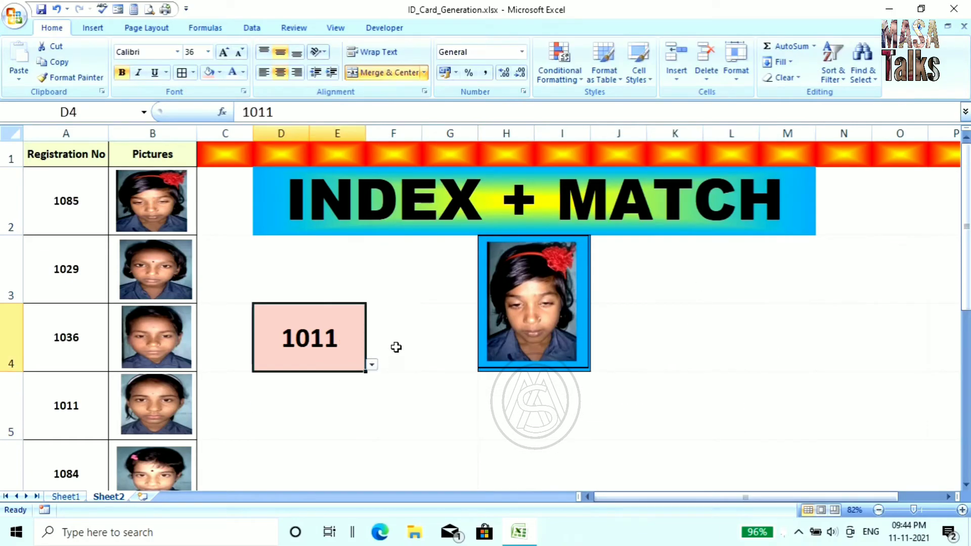
- Replace the linked picture's formula in the blue cell with =PictureChange01
{"action": "left_click", "coordinate": [526, 306]}
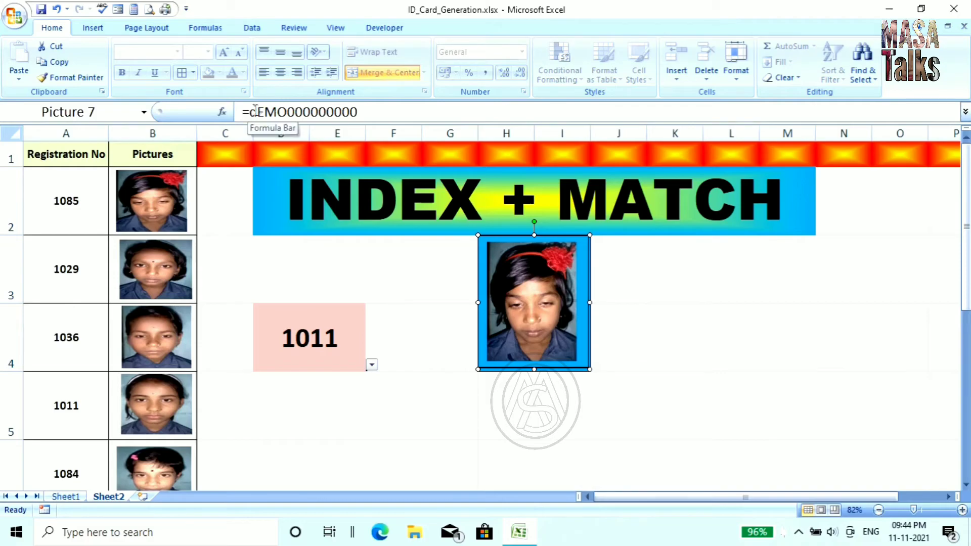
{"action": "left_click_drag", "start_coordinate": [254, 111], "coordinate": [375, 117]}
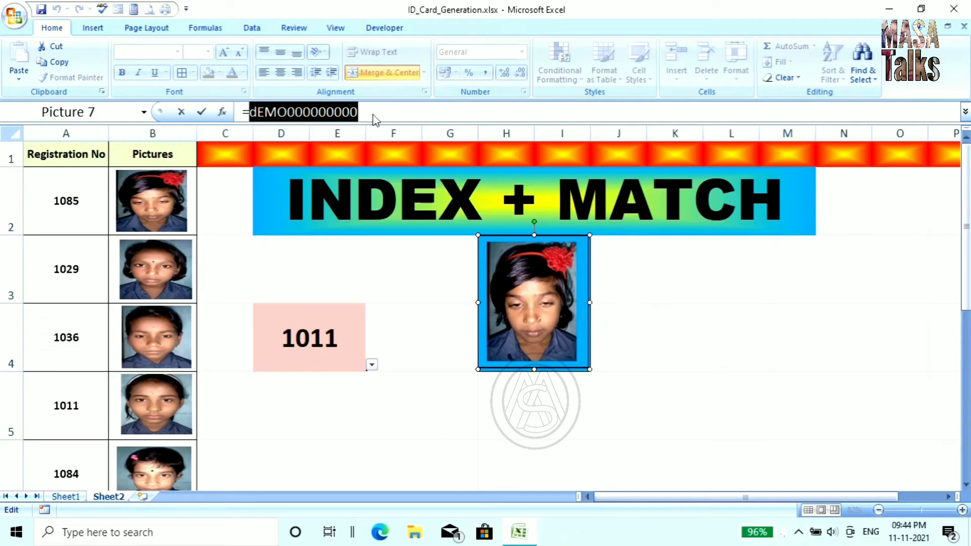
{"action": "type", "text": "P"}
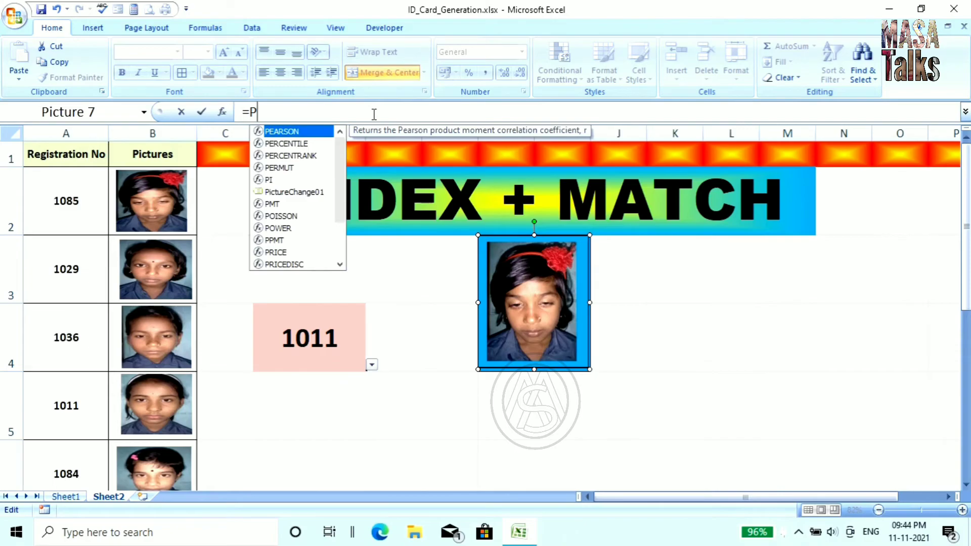
{"action": "type", "text": "ict"}
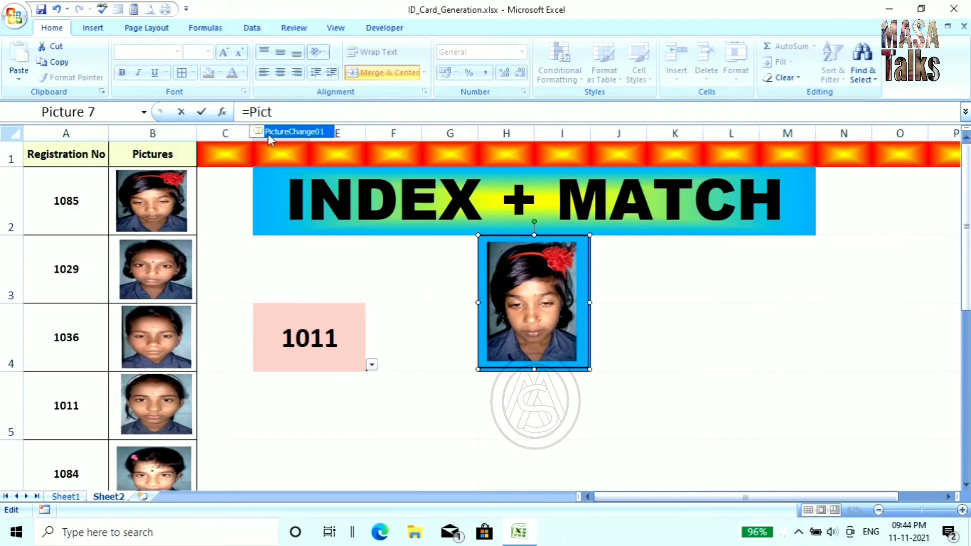
{"action": "double_click", "coordinate": [306, 130]}
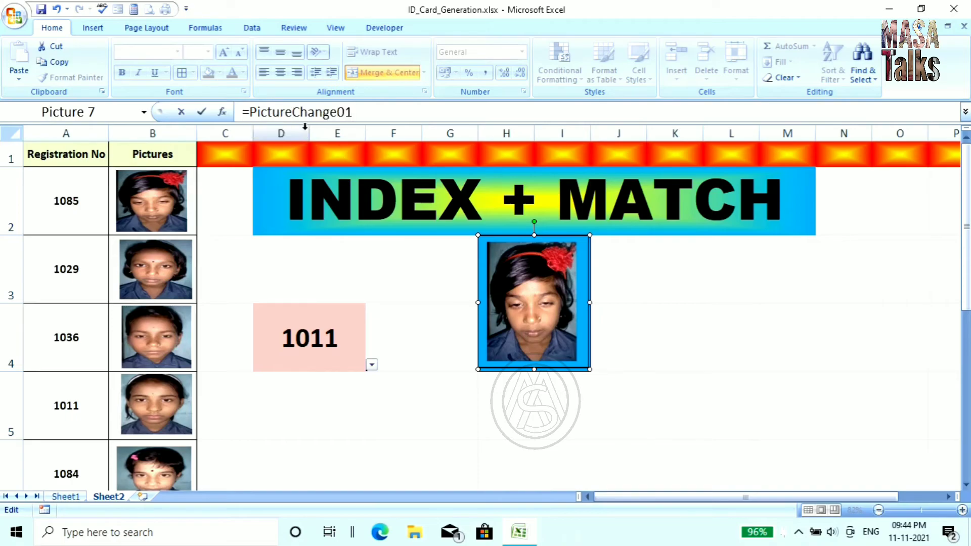
{"action": "key", "text": "Return"}
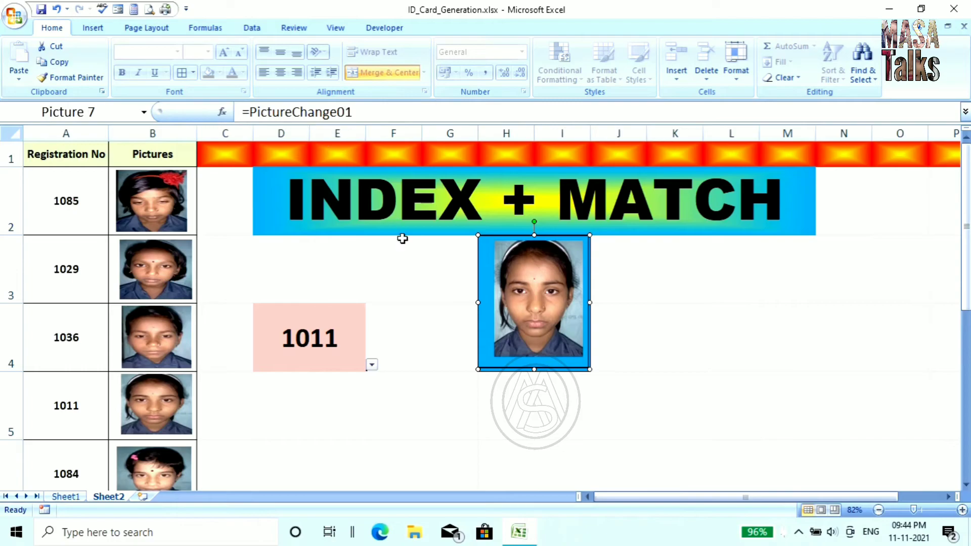
{"action": "left_click", "coordinate": [444, 347]}
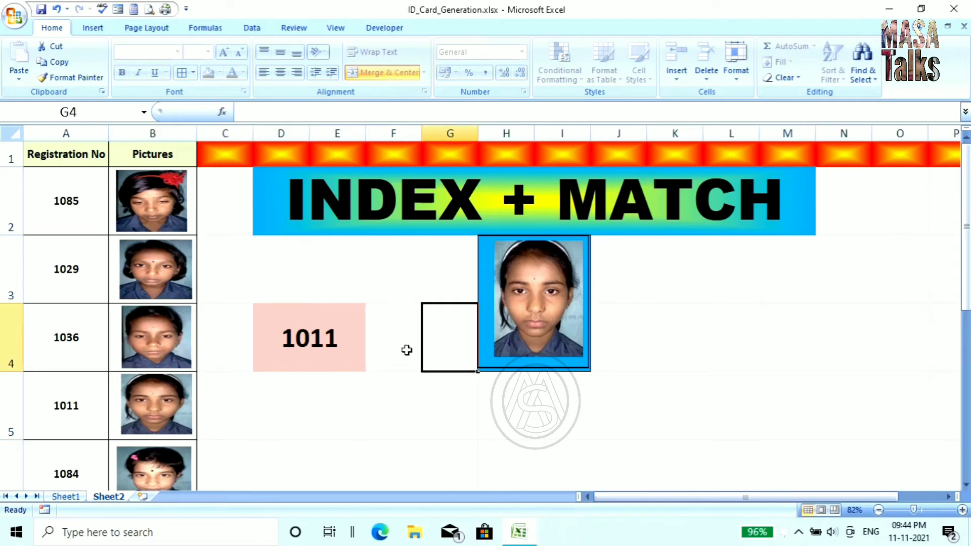
- Test the picture lookup by choosing the second, third, fifth and fourth registration numbers in turn from the D4 dropdown
{"action": "left_click", "coordinate": [343, 351]}
{"action": "left_click", "coordinate": [372, 366]}
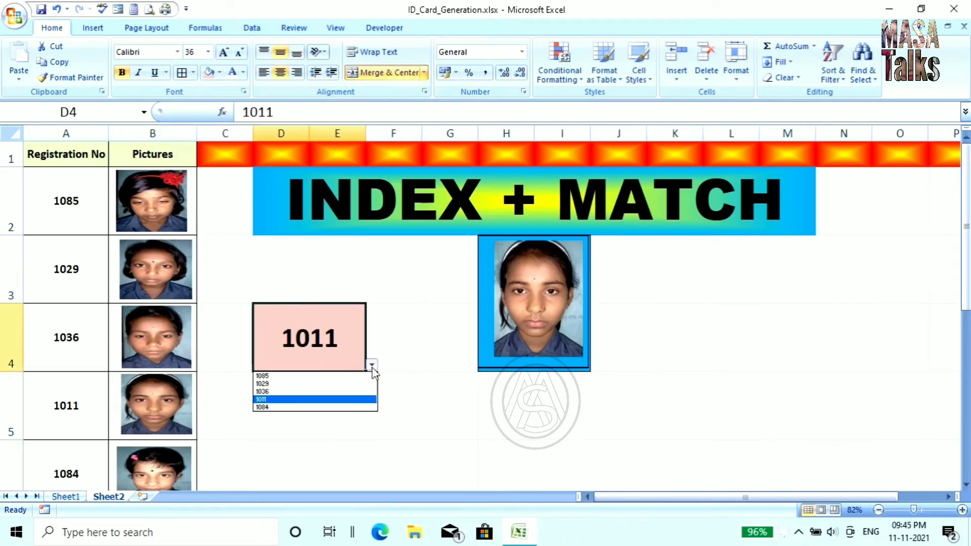
{"action": "left_click", "coordinate": [293, 385]}
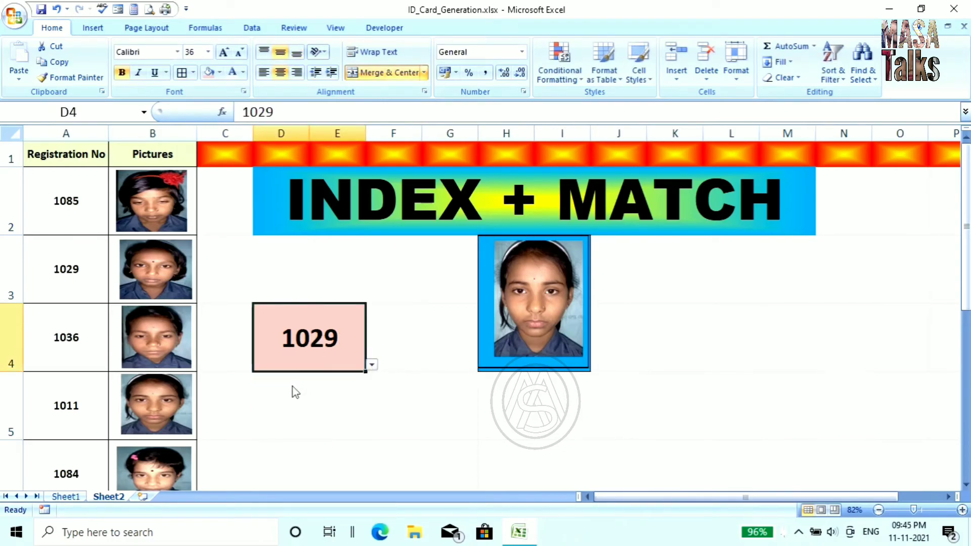
{"action": "left_click", "coordinate": [371, 365]}
{"action": "left_click", "coordinate": [329, 392]}
{"action": "left_click", "coordinate": [373, 365]}
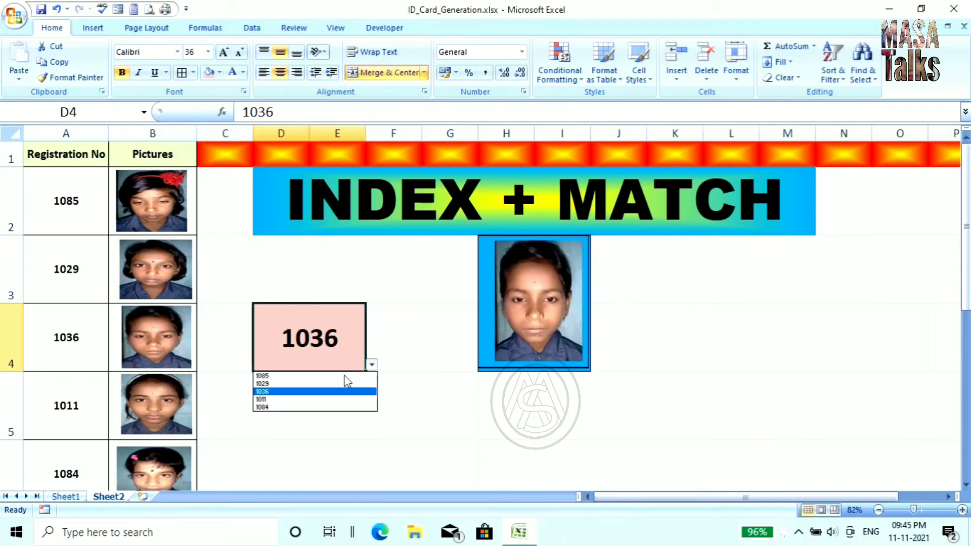
{"action": "left_click", "coordinate": [306, 407]}
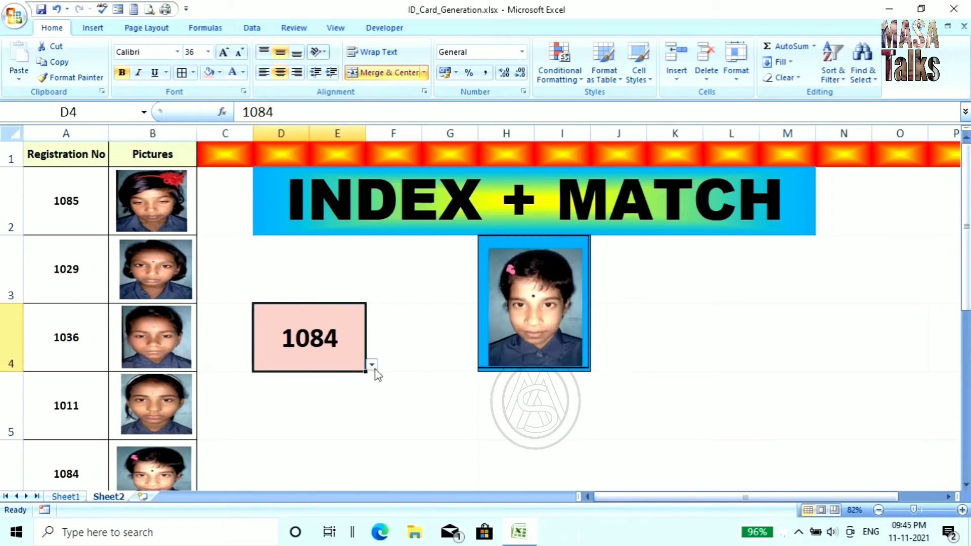
{"action": "left_click", "coordinate": [372, 365]}
{"action": "left_click", "coordinate": [291, 399]}
- Delete the photo in cell B5 and enter the placeholder text NO PICTURE in that cell
{"action": "left_click", "coordinate": [170, 414]}
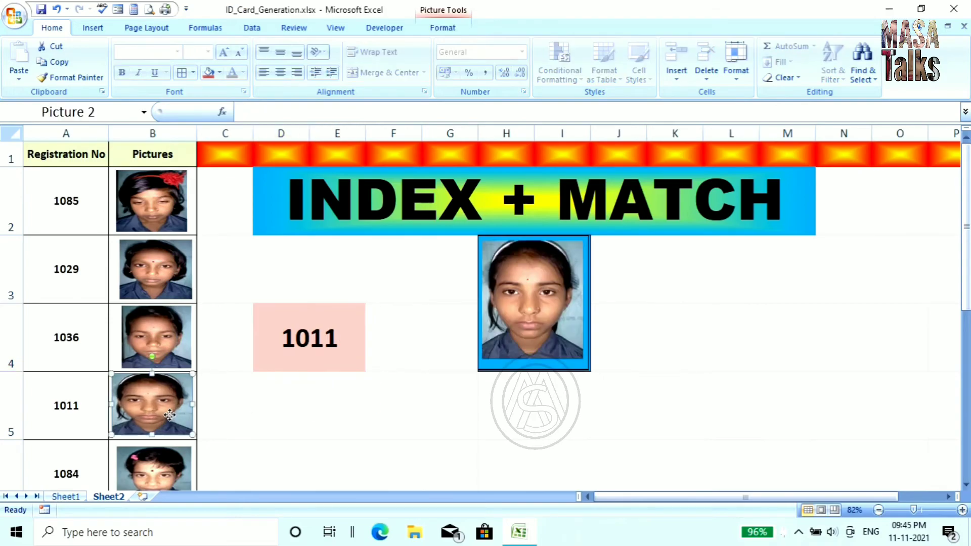
{"action": "key", "text": "Delete"}
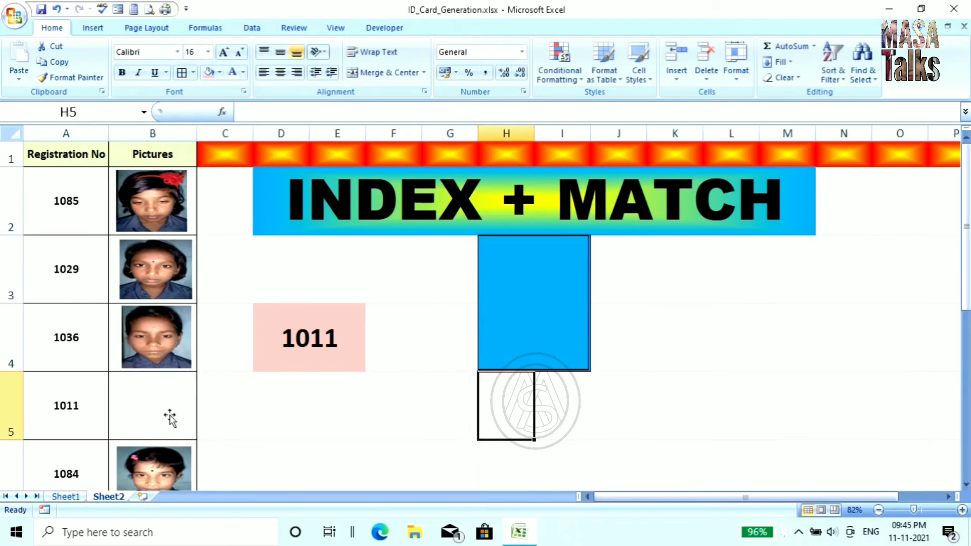
{"action": "left_click", "coordinate": [340, 443]}
{"action": "left_click", "coordinate": [155, 415]}
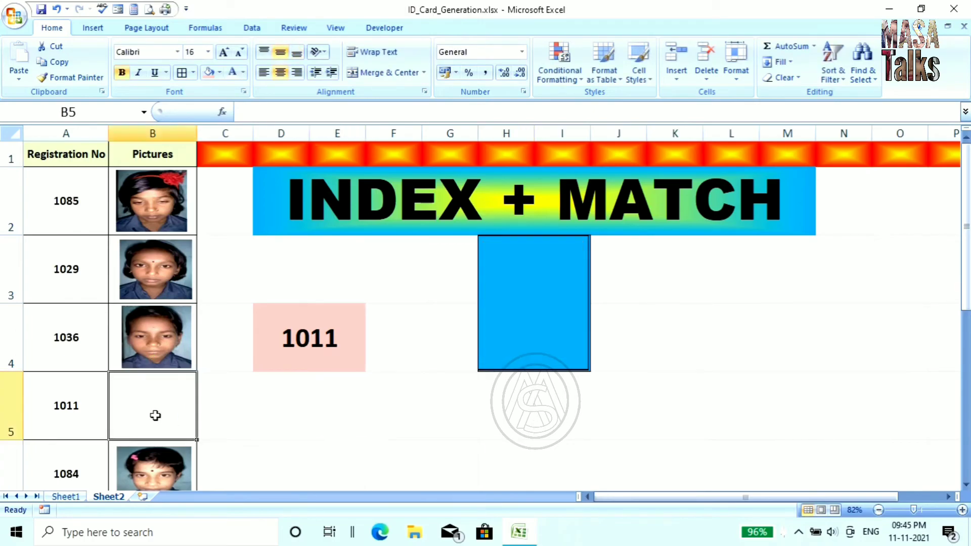
{"action": "type", "text": "N"}
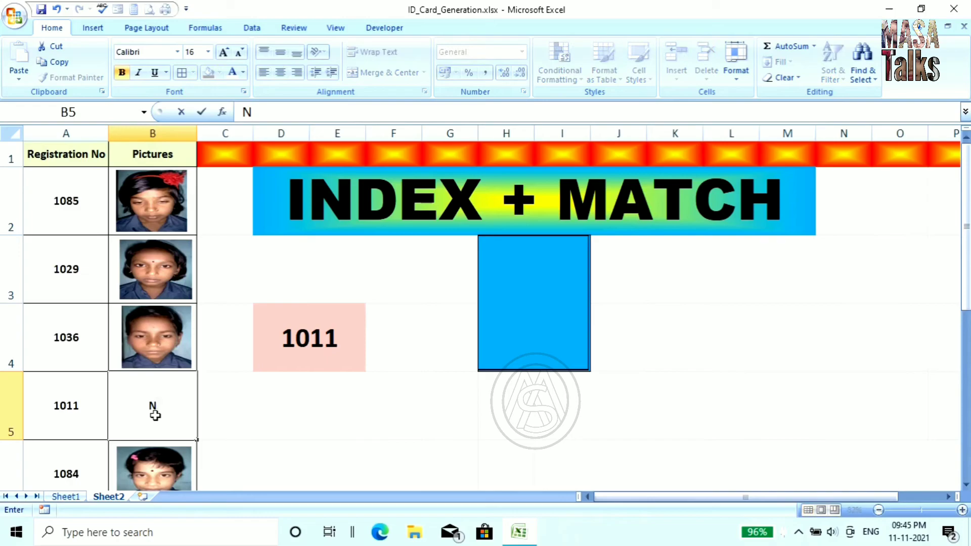
{"action": "type", "text": "O PICTURE"}
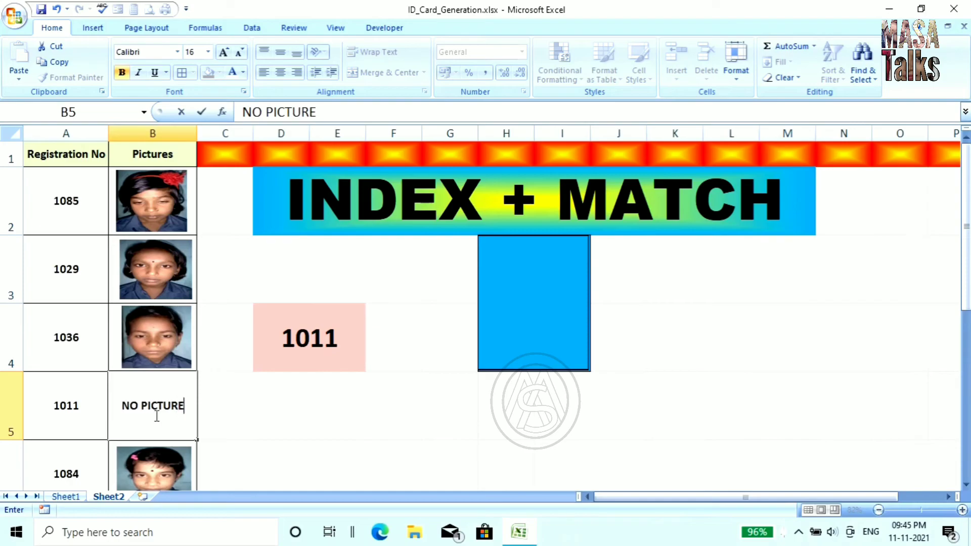
{"action": "left_click", "coordinate": [348, 444]}
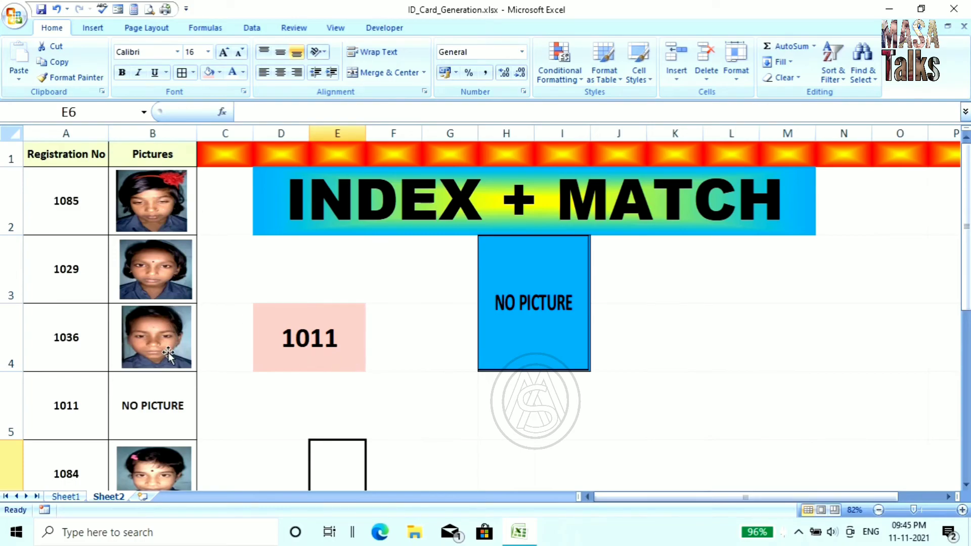
- Delete the photo in cell B3 and draw a 5-point star about 2.61 cm wide and 1.94 cm high in its place
{"action": "left_click", "coordinate": [161, 276]}
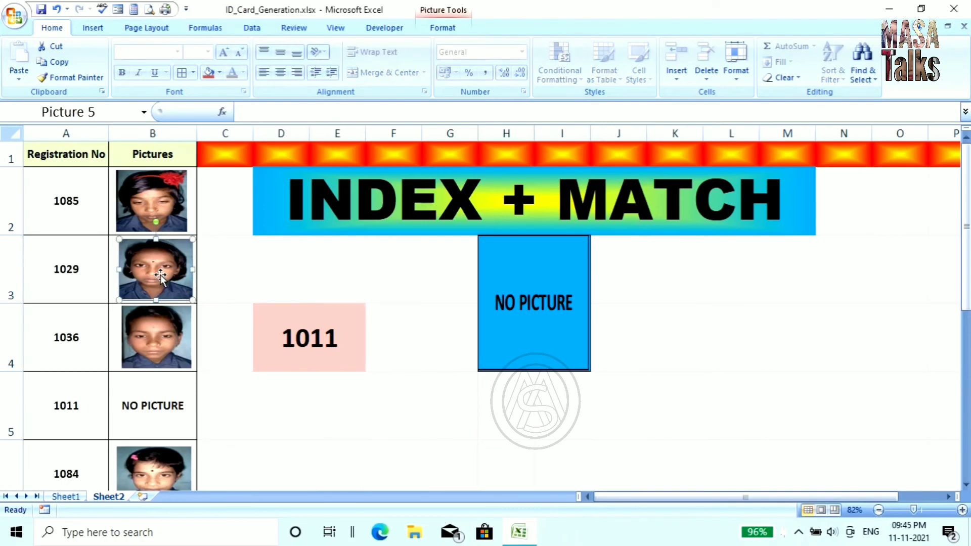
{"action": "key", "text": "Delete"}
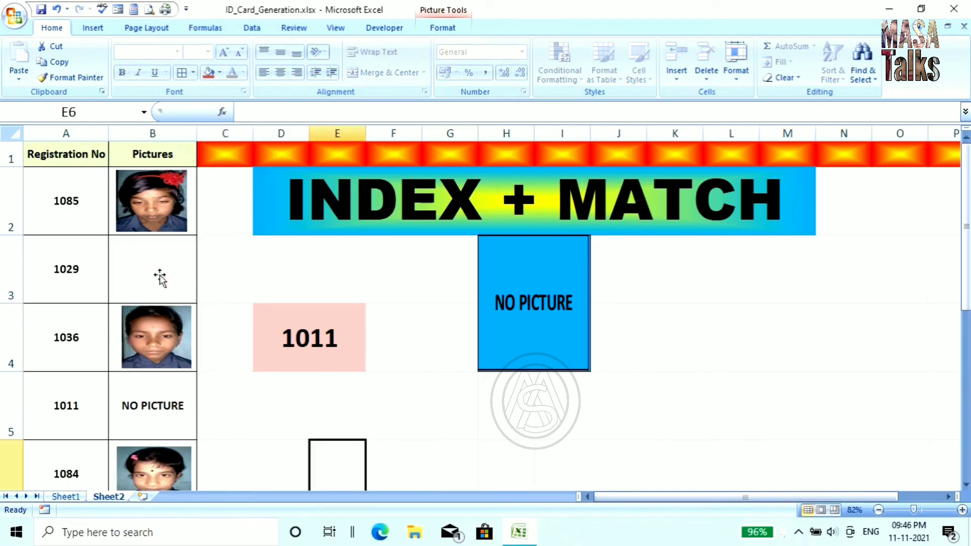
{"action": "left_click", "coordinate": [96, 27]}
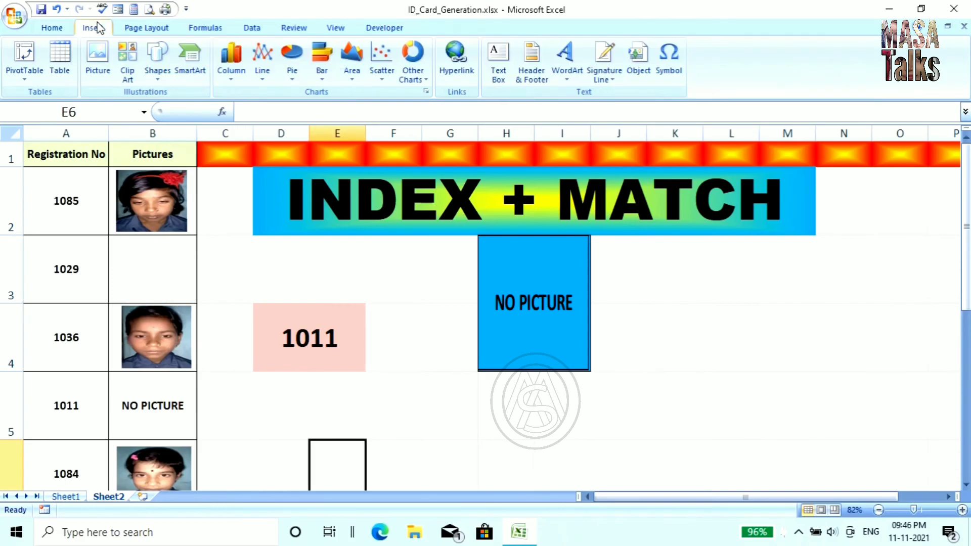
{"action": "left_click", "coordinate": [159, 76]}
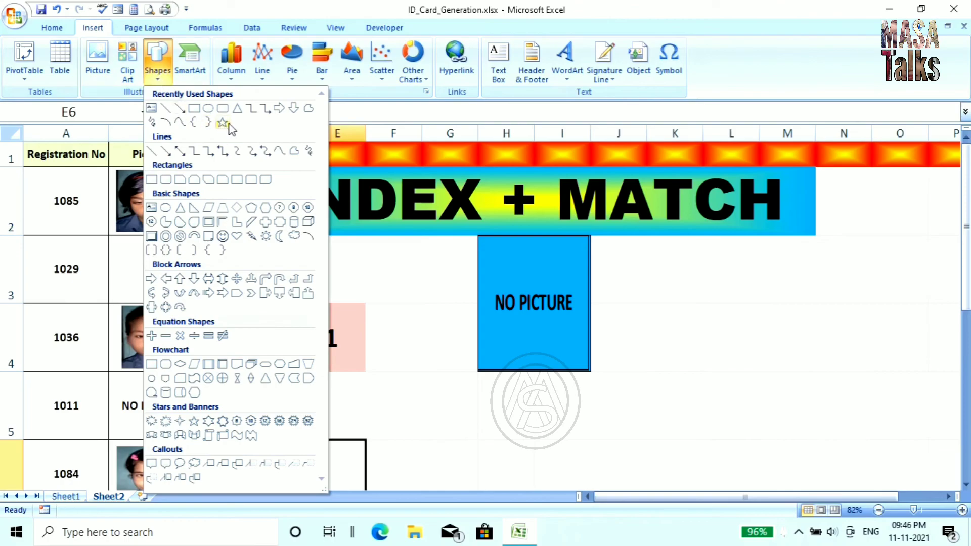
{"action": "left_click", "coordinate": [221, 252]}
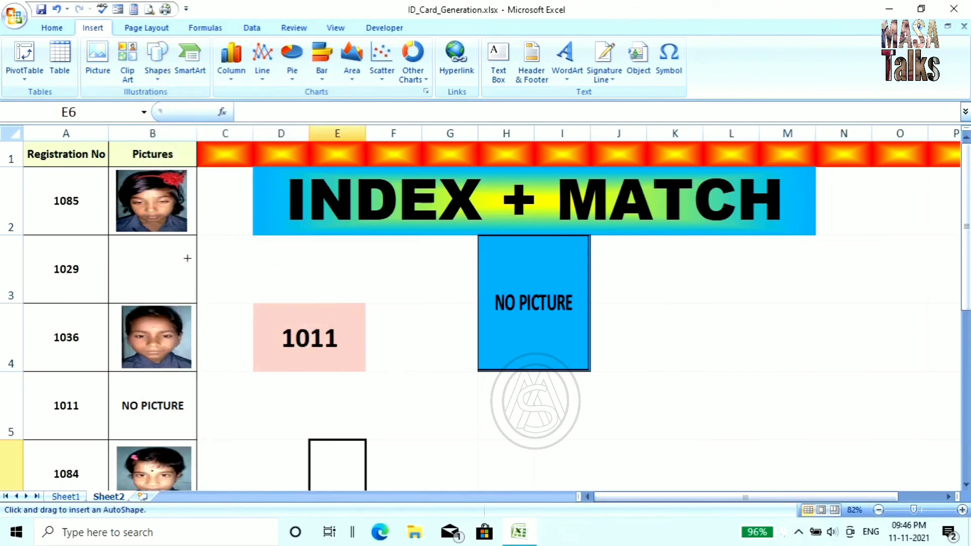
{"action": "left_click_drag", "start_coordinate": [123, 249], "coordinate": [181, 292]}
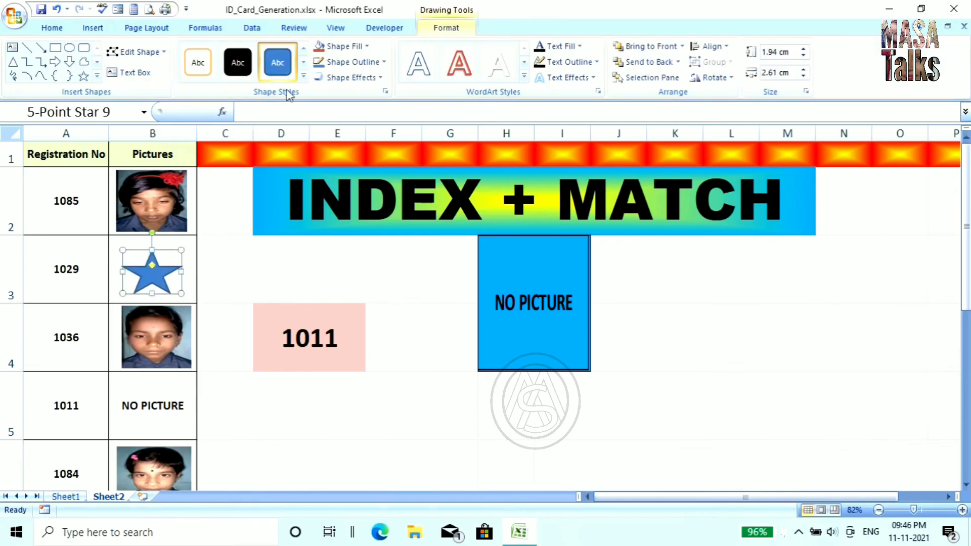
- Apply the red preset shape style with a white outline to the star in cell B3
{"action": "left_click", "coordinate": [301, 80]}
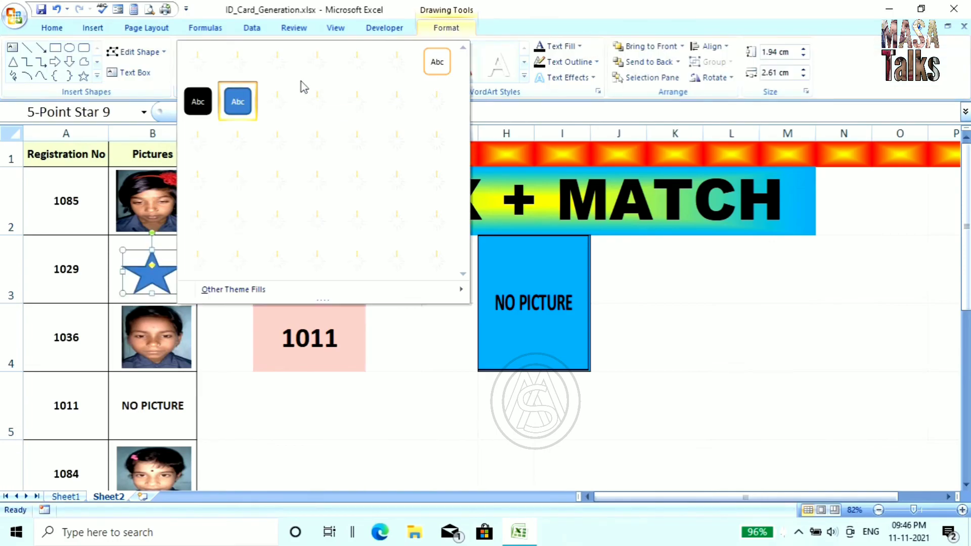
{"action": "left_click", "coordinate": [285, 145]}
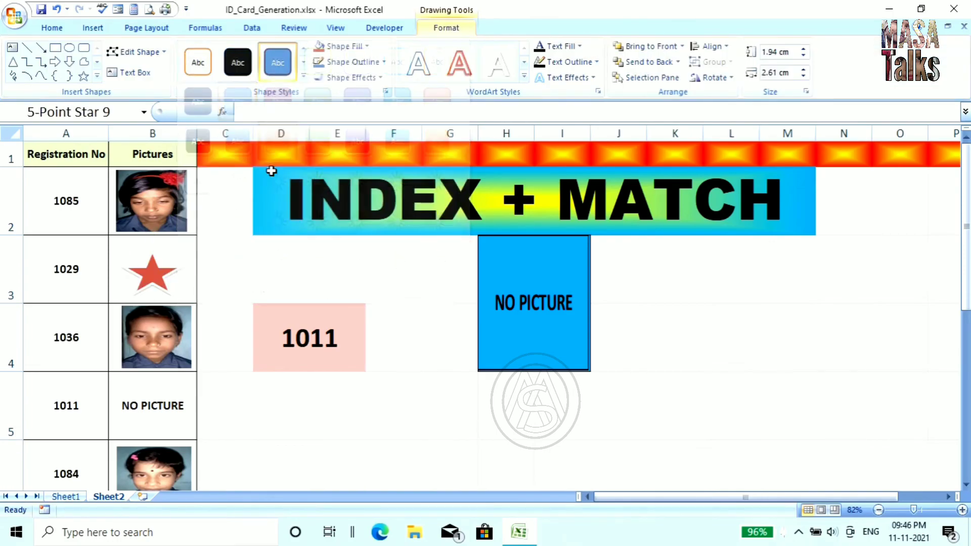
{"action": "left_click", "coordinate": [232, 345]}
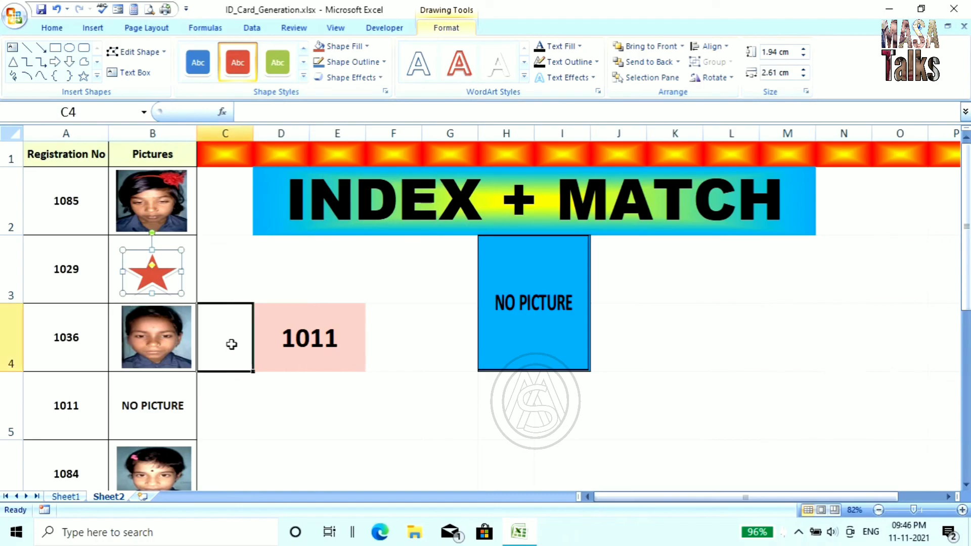
- Test the picture lookup with the star by choosing the second registration number from the D4 dropdown
{"action": "left_click", "coordinate": [282, 331]}
{"action": "left_click", "coordinate": [372, 364]}
{"action": "left_click", "coordinate": [295, 386]}
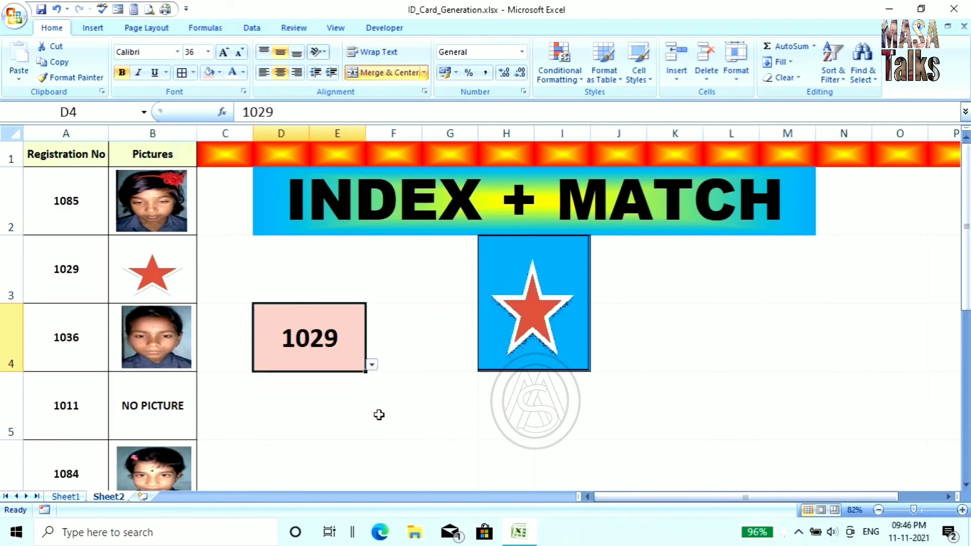
{"action": "left_click", "coordinate": [380, 413]}
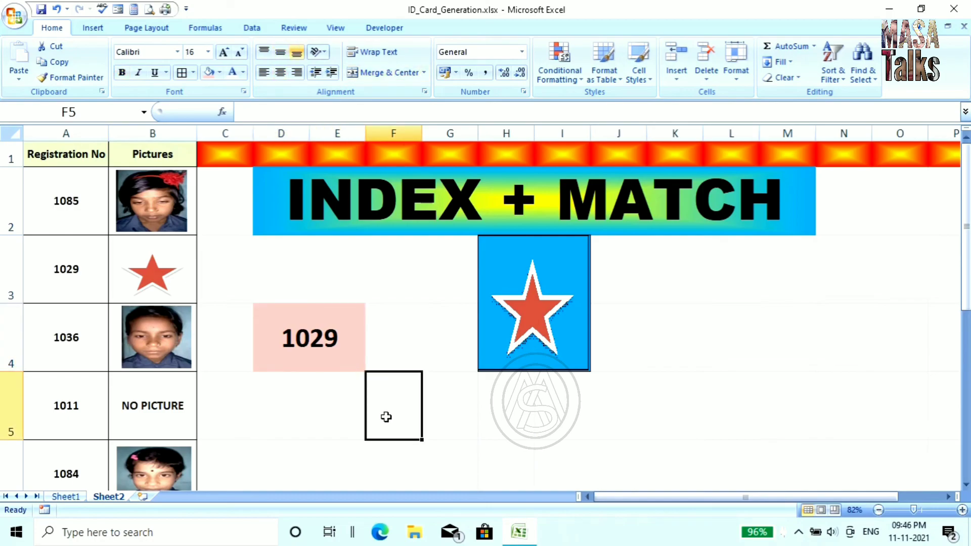
{"action": "left_click", "coordinate": [257, 336]}
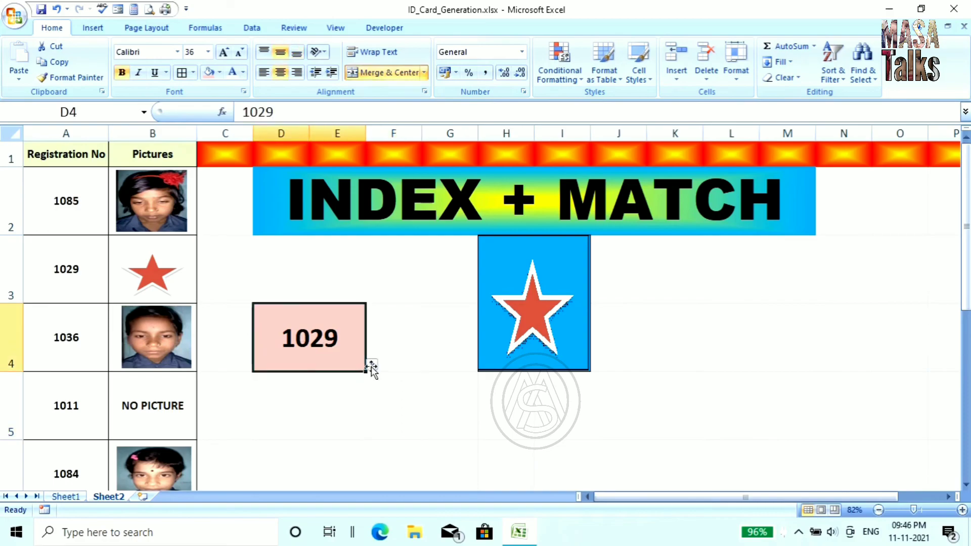